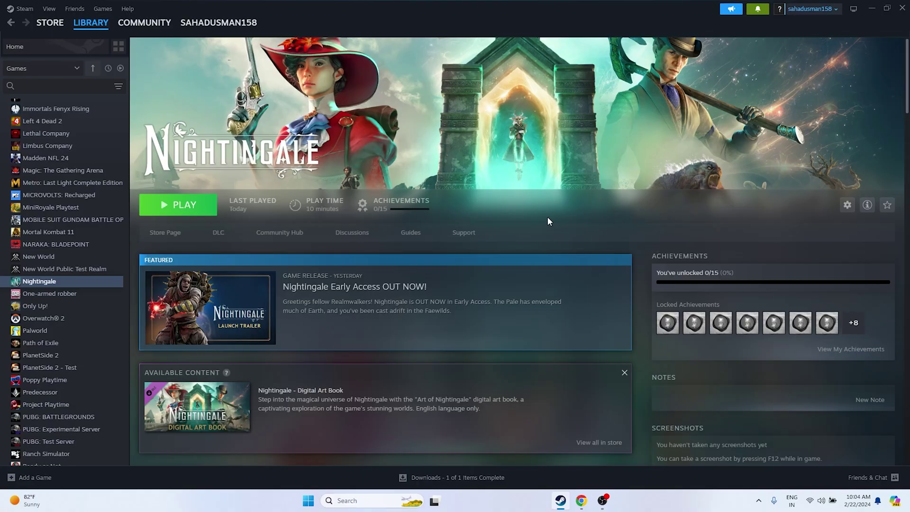
Step: View the Restart choice among the Windows power options and dismiss them without restarting
{"action": "left_click", "coordinate": [307, 501]}
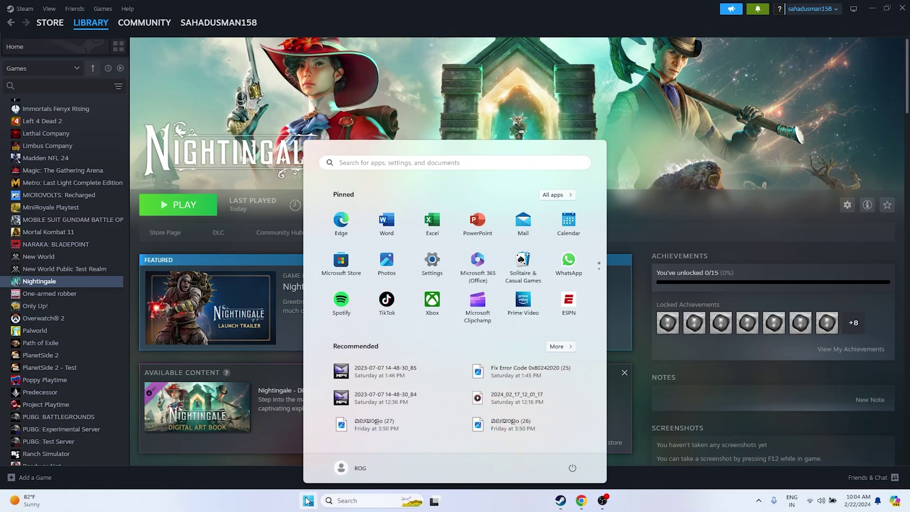
{"action": "left_click", "coordinate": [570, 469]}
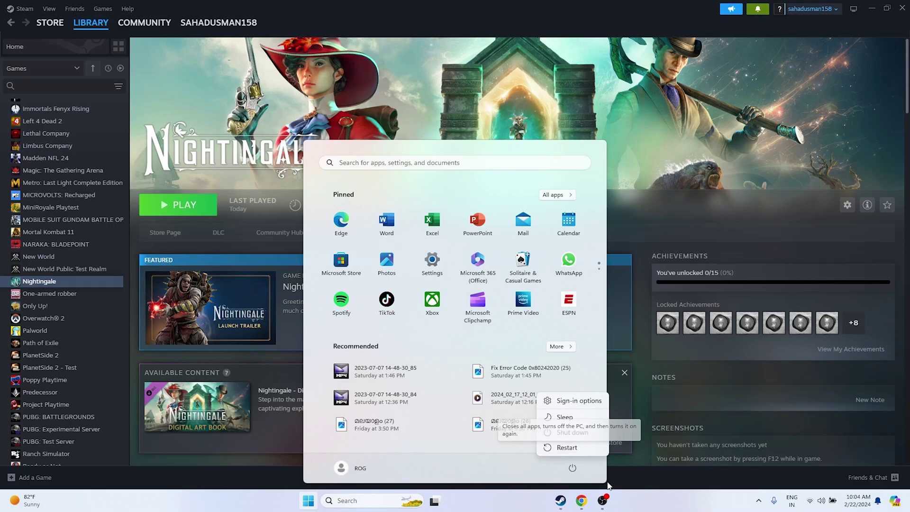
{"action": "left_click", "coordinate": [144, 220]}
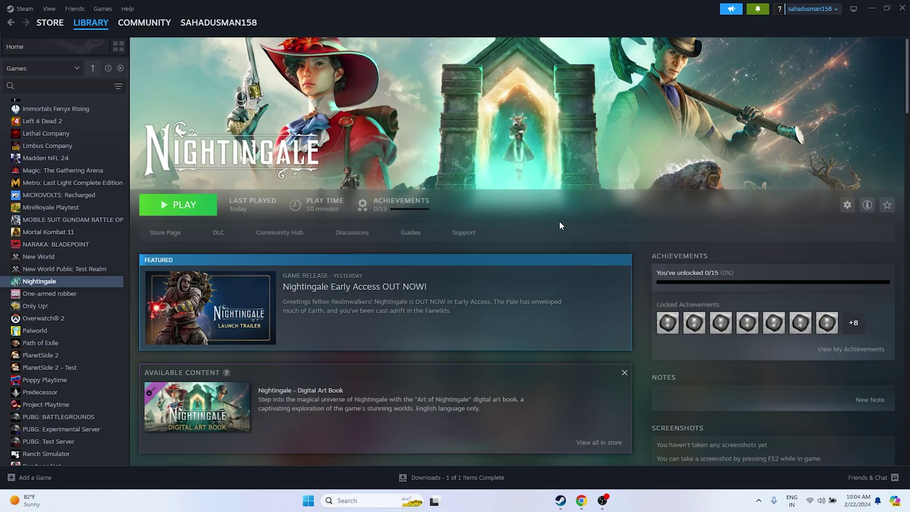
Step: Browse Nightingale's installed files from its Steam library properties and show the game folder in a maximized window
{"action": "right_click", "coordinate": [36, 283]}
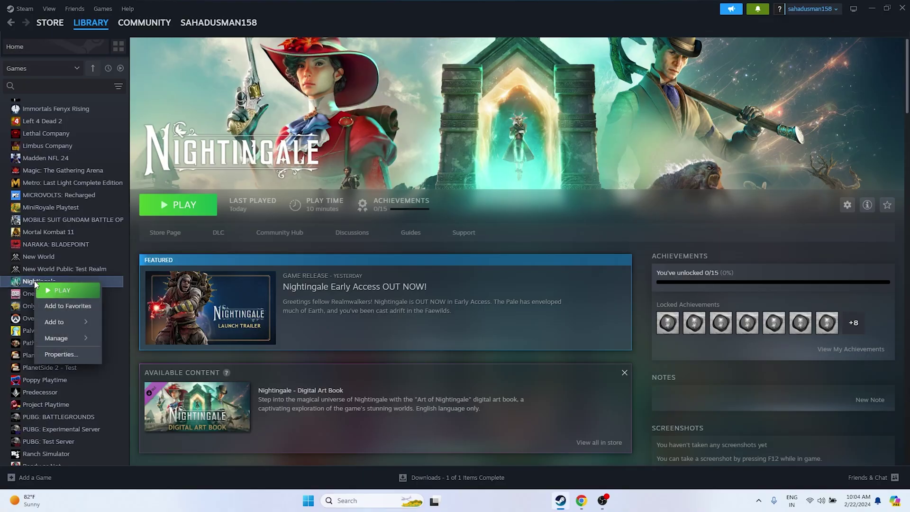
{"action": "left_click", "coordinate": [59, 354]}
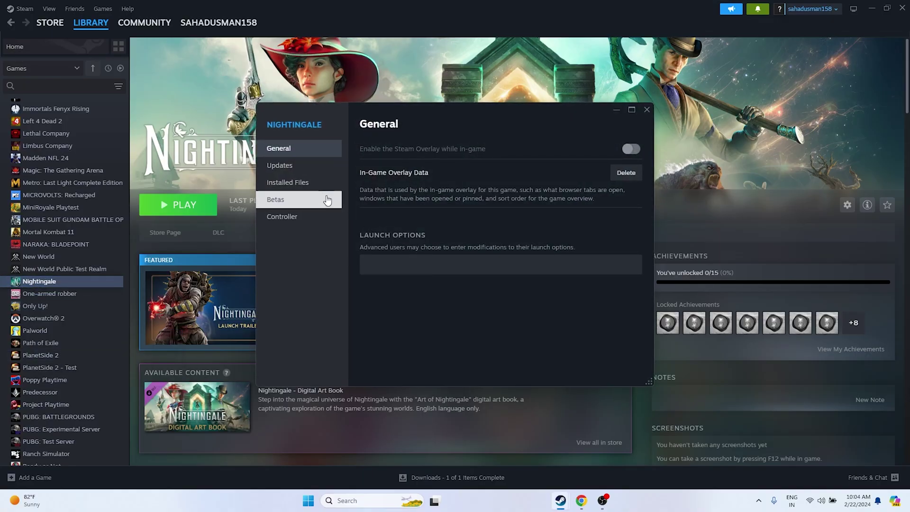
{"action": "left_click", "coordinate": [319, 185]}
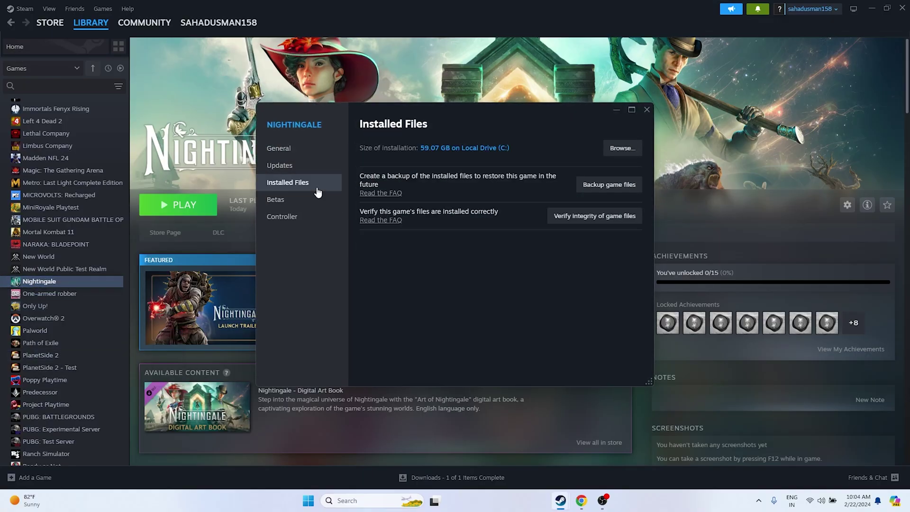
{"action": "left_click", "coordinate": [615, 149]}
{"action": "left_click", "coordinate": [872, 8]}
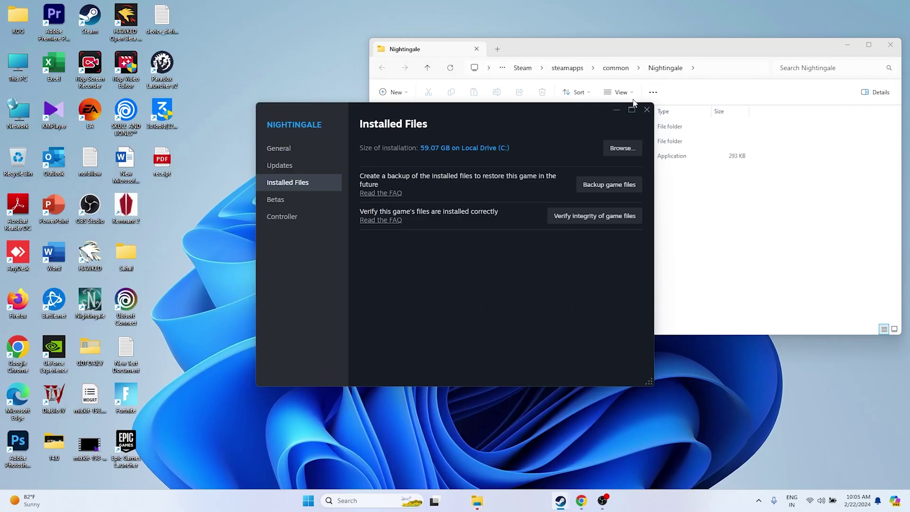
{"action": "left_click", "coordinate": [869, 45]}
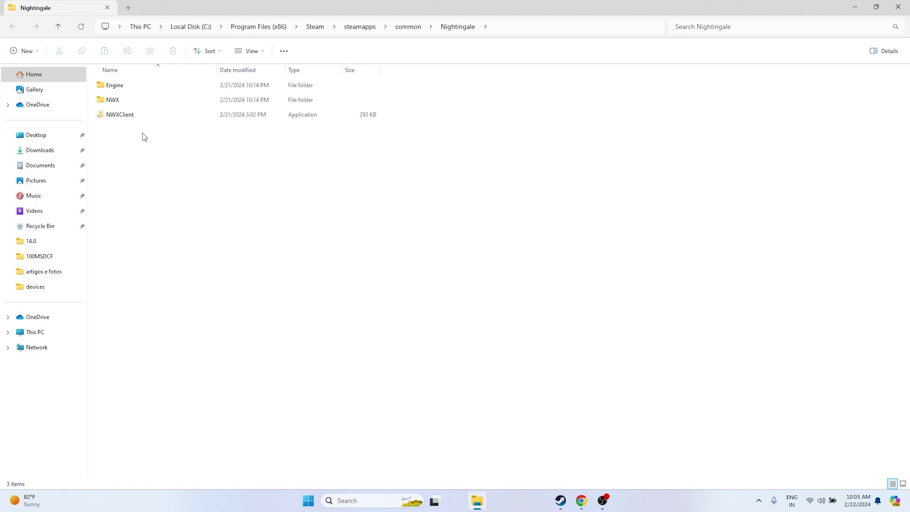
Step: Inspect the Win64 folder inside Engine > Binaries for the game's executable
{"action": "double_click", "coordinate": [119, 86]}
{"action": "left_click", "coordinate": [124, 89]}
{"action": "double_click", "coordinate": [124, 90]}
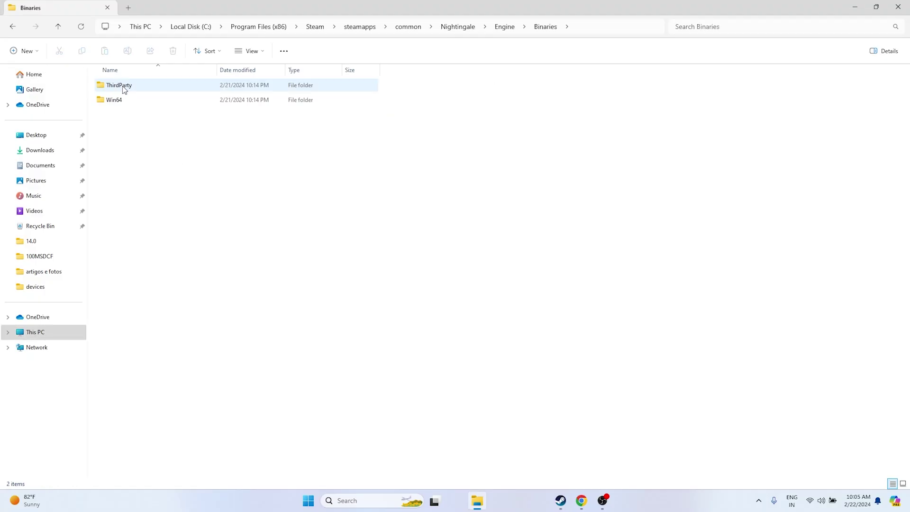
{"action": "left_click", "coordinate": [120, 101]}
{"action": "double_click", "coordinate": [121, 103]}
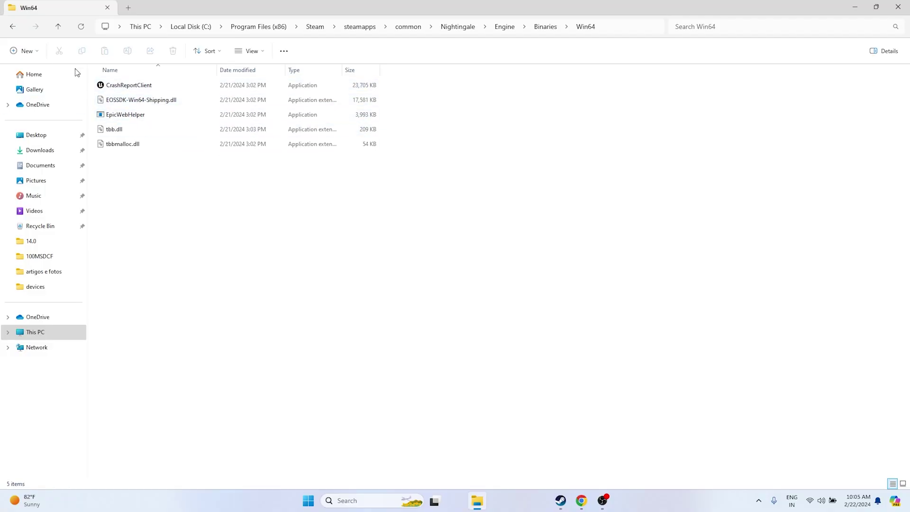
{"action": "left_click", "coordinate": [13, 32]}
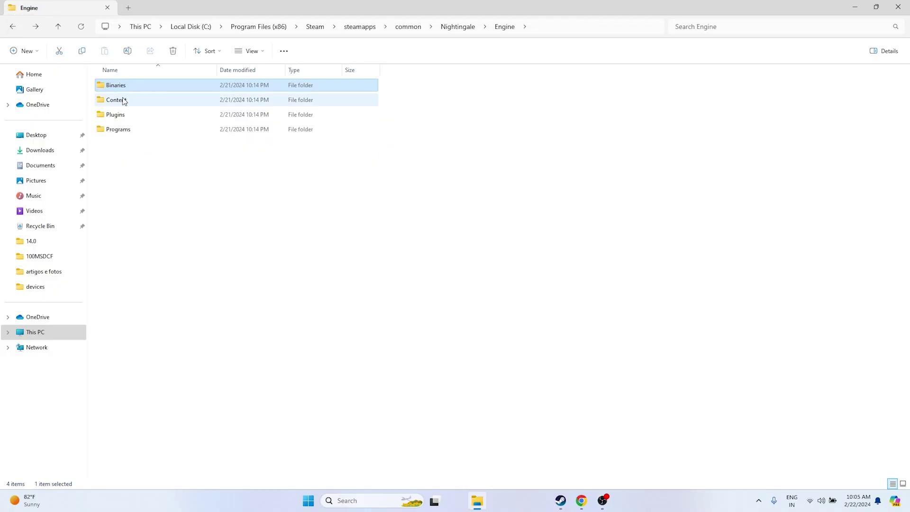
Step: Look through the Content and Plugins folders inside Engine for the game's executable
{"action": "double_click", "coordinate": [121, 100]}
{"action": "left_click", "coordinate": [119, 99]}
{"action": "double_click", "coordinate": [111, 85]}
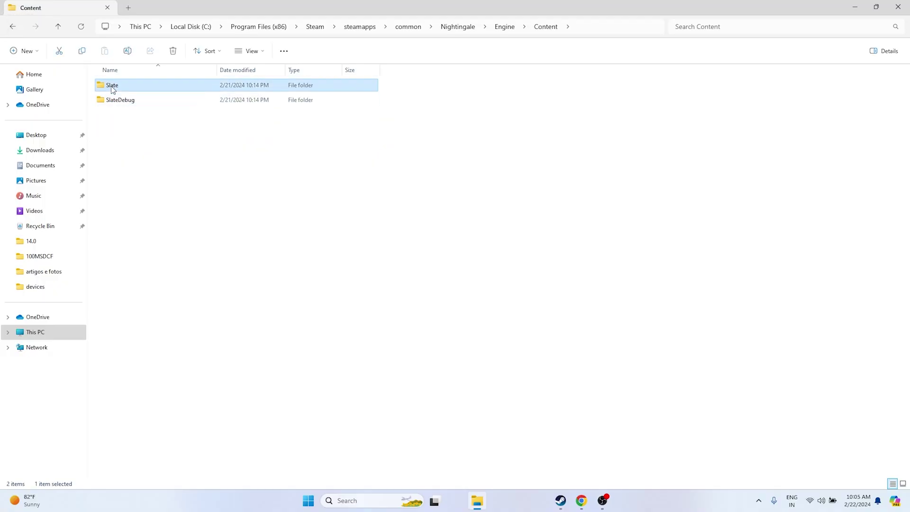
{"action": "left_click", "coordinate": [14, 29]}
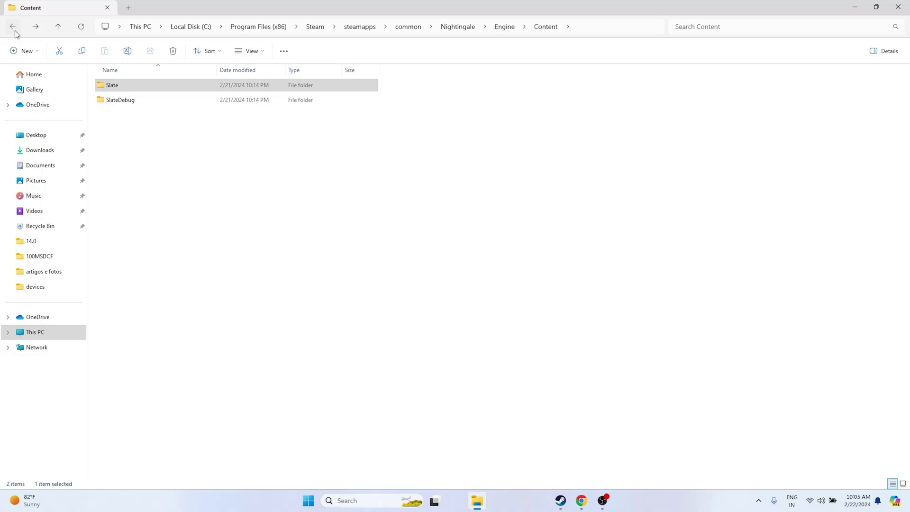
{"action": "left_click", "coordinate": [15, 31]}
{"action": "double_click", "coordinate": [141, 119]}
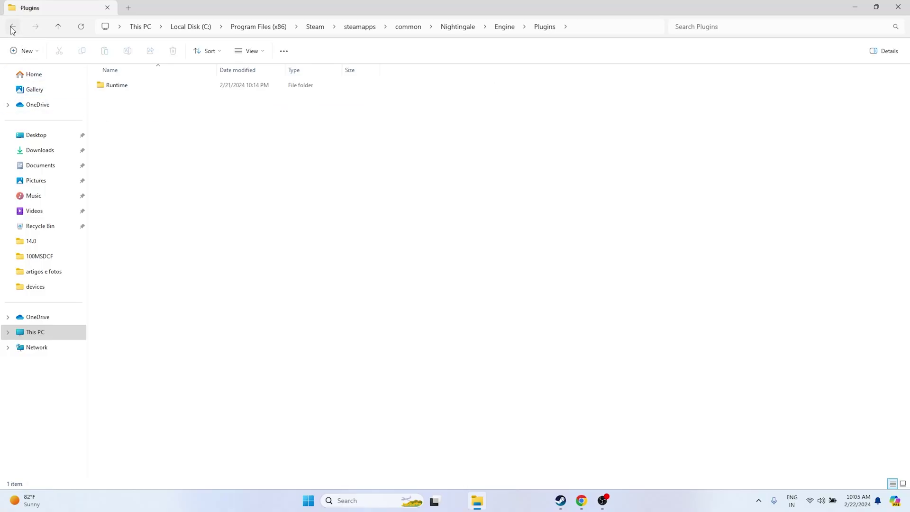
{"action": "left_click", "coordinate": [11, 26]}
Step: Check the Programs > CrashReportClient folder inside Engine and return to the Engine folder
{"action": "double_click", "coordinate": [131, 129]}
{"action": "left_click", "coordinate": [124, 91]}
{"action": "double_click", "coordinate": [125, 94]}
{"action": "double_click", "coordinate": [122, 93]}
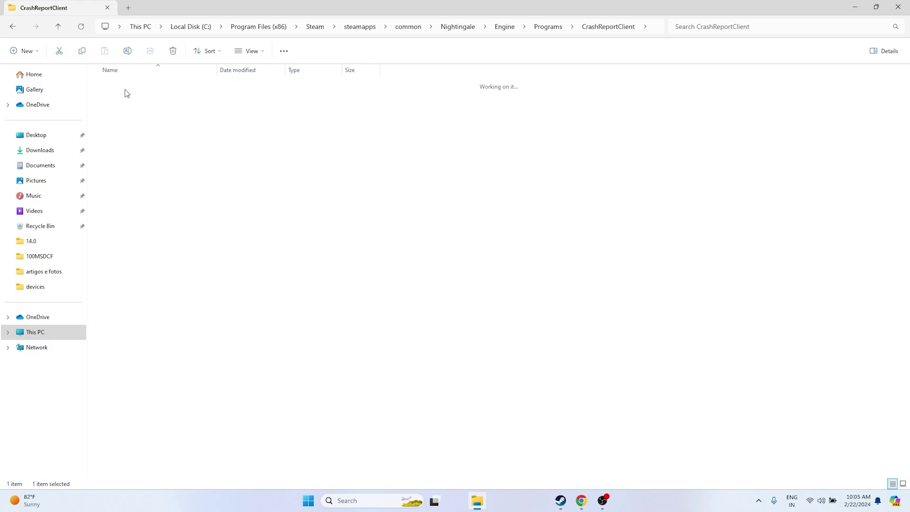
{"action": "left_click", "coordinate": [12, 26]}
{"action": "left_click", "coordinate": [12, 26]}
{"action": "left_click", "coordinate": [12, 27]}
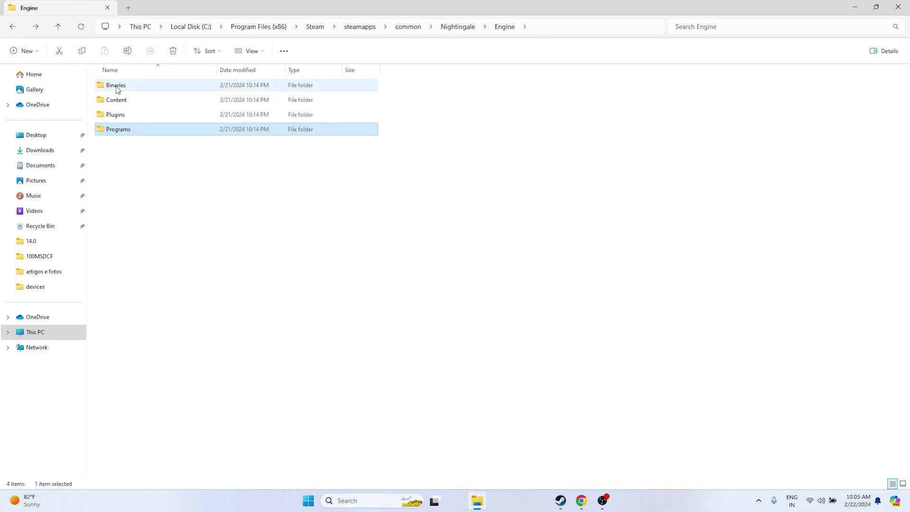
Step: Recheck the ThirdParty and Win64 folders inside Engine > Binaries and return to the main Nightingale folder
{"action": "double_click", "coordinate": [120, 86]}
{"action": "double_click", "coordinate": [131, 87]}
{"action": "double_click", "coordinate": [130, 86]}
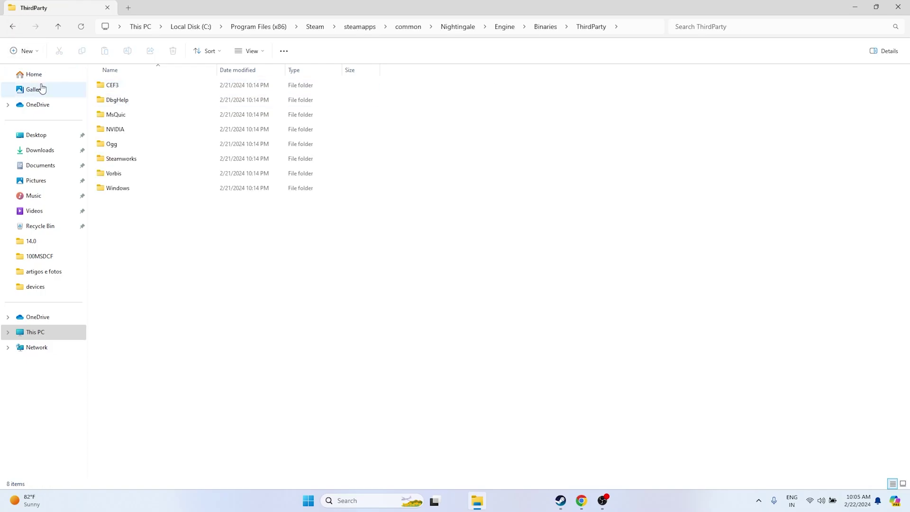
{"action": "left_click", "coordinate": [12, 27]}
{"action": "double_click", "coordinate": [117, 101]}
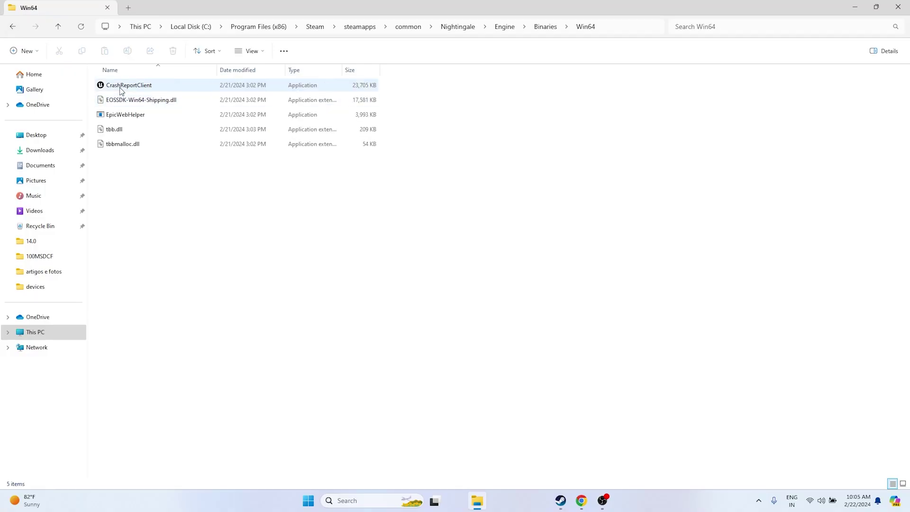
{"action": "left_click", "coordinate": [201, 85]}
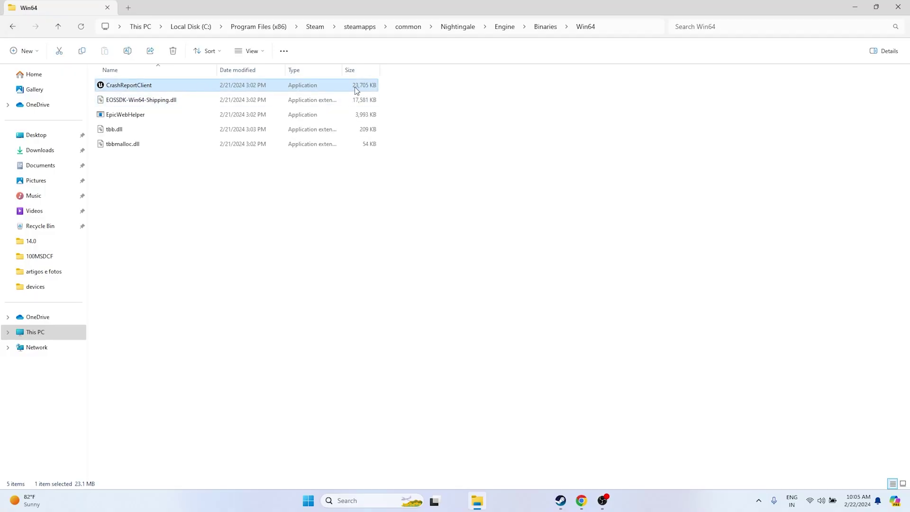
{"action": "left_click", "coordinate": [8, 29]}
{"action": "left_click", "coordinate": [10, 28]}
{"action": "left_click", "coordinate": [9, 28]}
{"action": "left_click", "coordinate": [195, 136]}
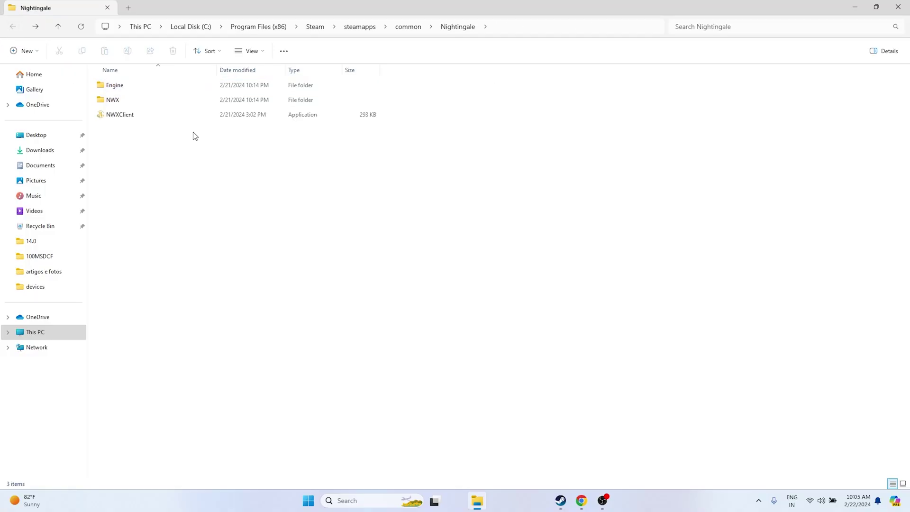
Step: Set the NWXClient application to run in compatibility mode for Windows 7 and apply the change
{"action": "left_click", "coordinate": [186, 119]}
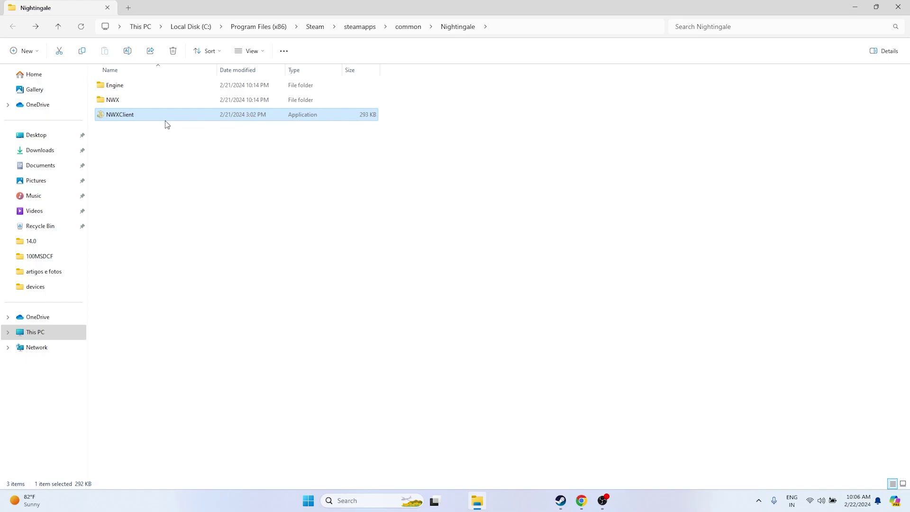
{"action": "right_click", "coordinate": [142, 123]}
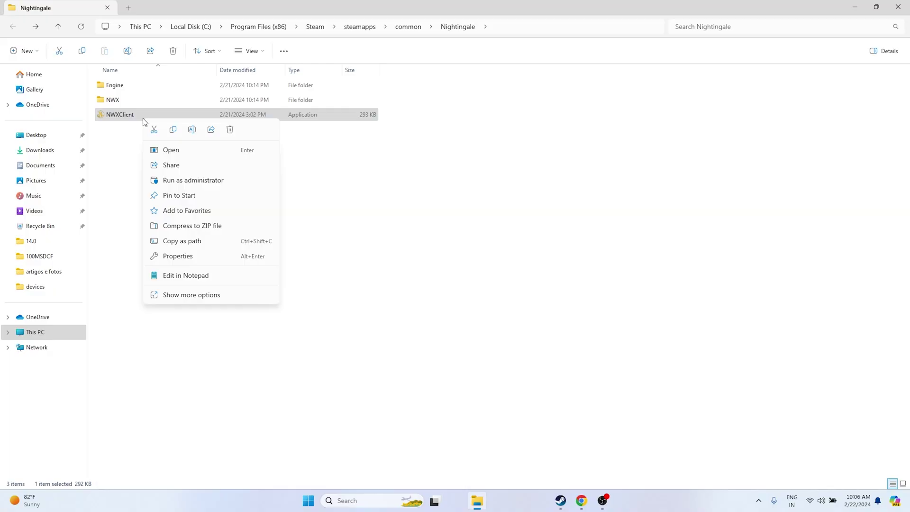
{"action": "left_click", "coordinate": [191, 299]}
{"action": "left_click", "coordinate": [195, 358]}
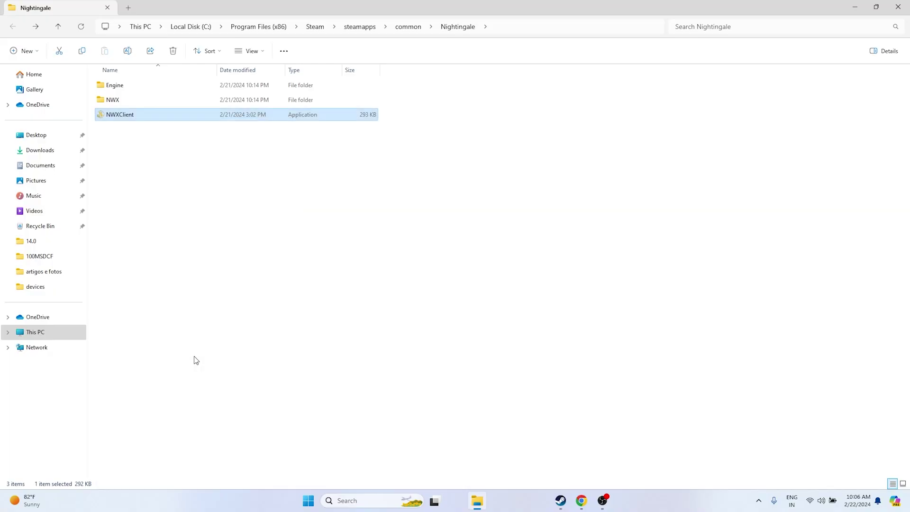
{"action": "left_click", "coordinate": [222, 153]}
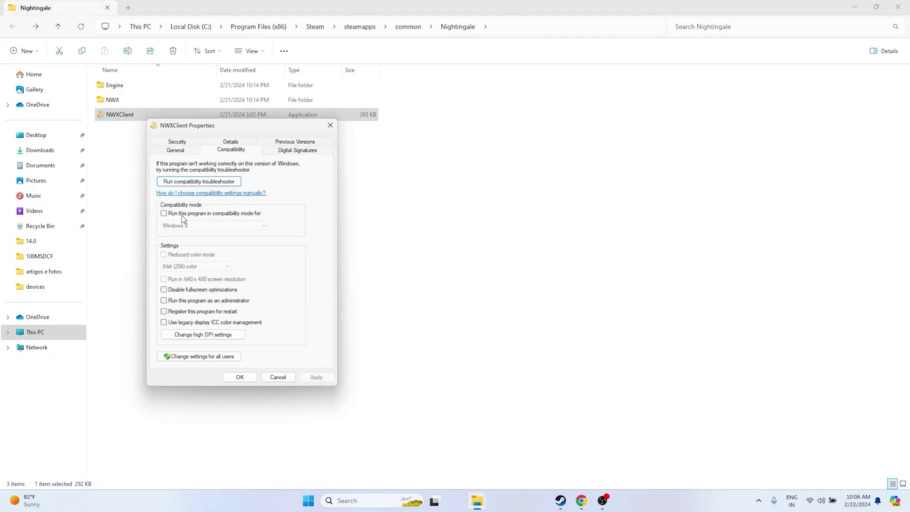
{"action": "left_click", "coordinate": [163, 213]}
{"action": "left_click", "coordinate": [207, 226]}
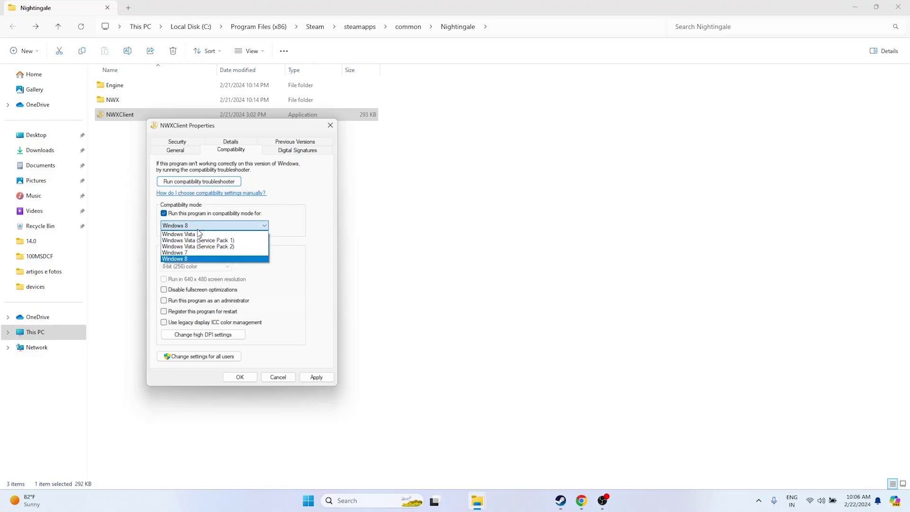
{"action": "left_click", "coordinate": [189, 252]}
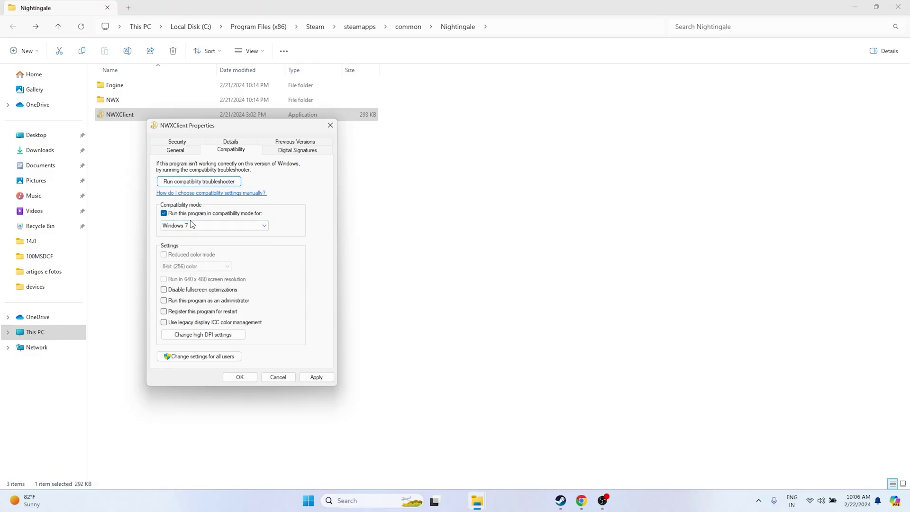
{"action": "left_click", "coordinate": [315, 377]}
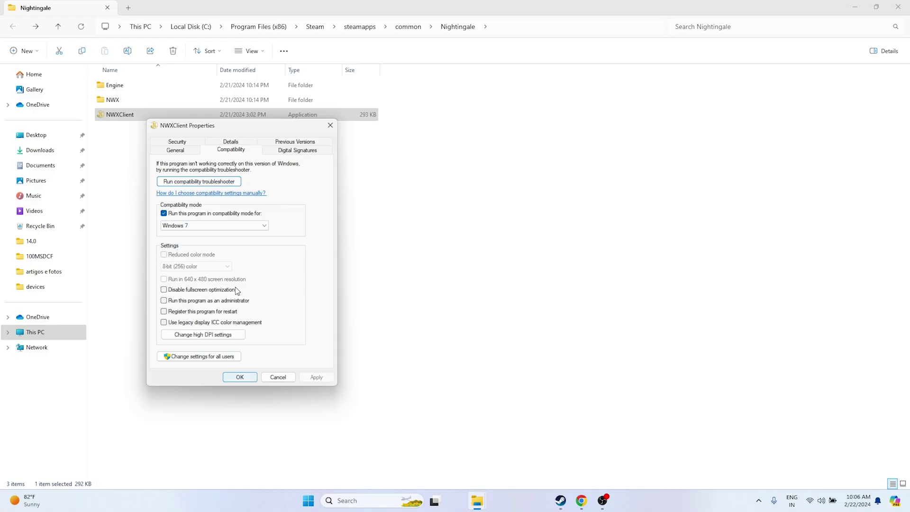
{"action": "left_click", "coordinate": [239, 377]}
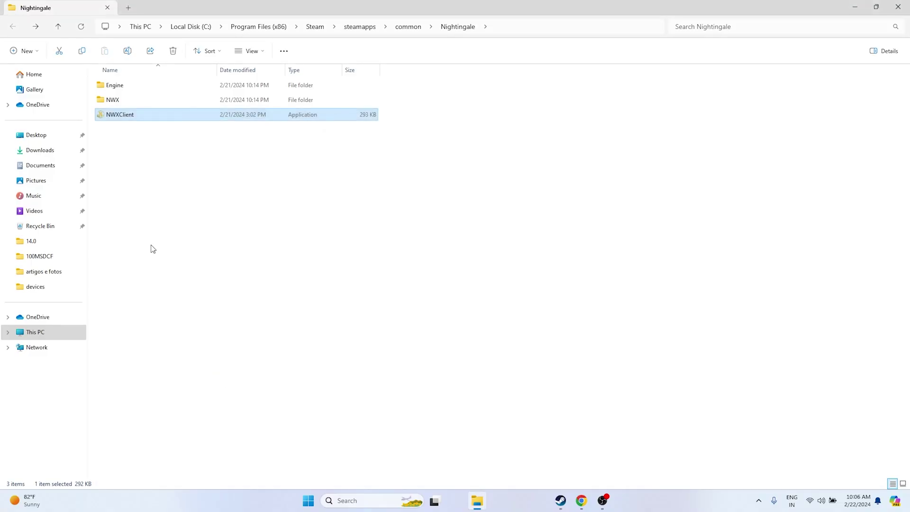
Step: Set NWXClient to run as an administrator in its compatibility settings and apply the change
{"action": "right_click", "coordinate": [170, 118]}
{"action": "left_click", "coordinate": [207, 294]}
{"action": "left_click", "coordinate": [205, 361]}
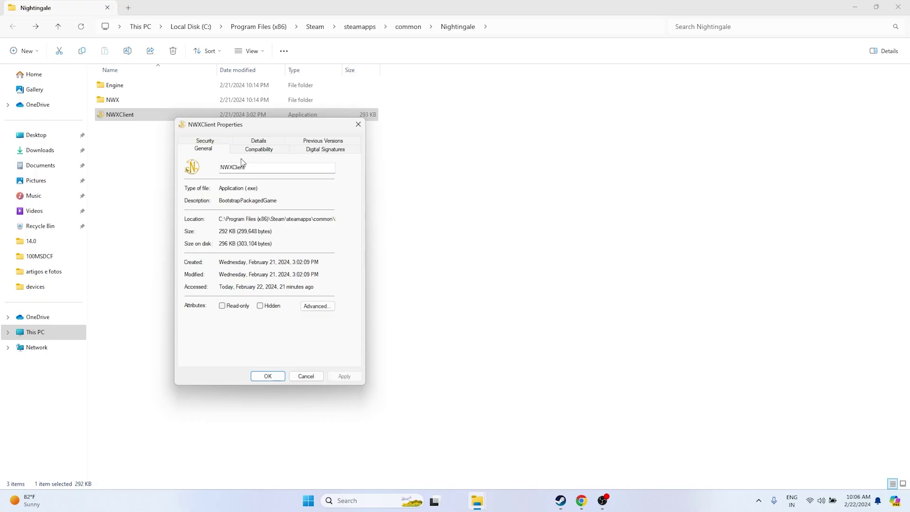
{"action": "left_click", "coordinate": [253, 150]}
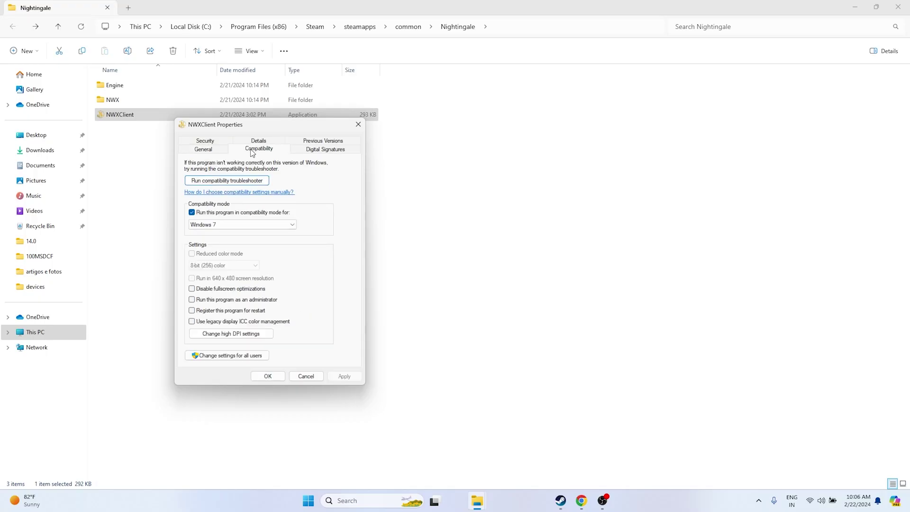
{"action": "left_click", "coordinate": [194, 300]}
{"action": "left_click", "coordinate": [344, 376]}
{"action": "left_click", "coordinate": [265, 377]}
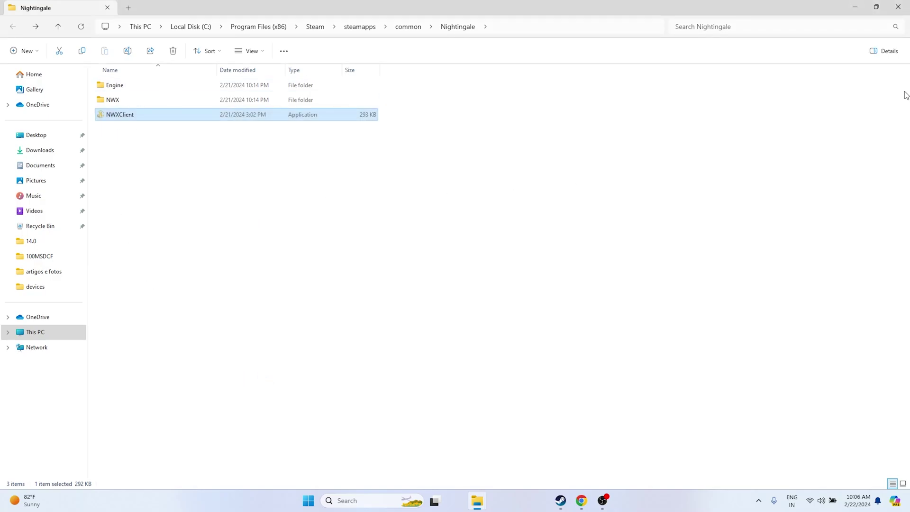
Step: Close the Nightingale folder and the game's properties window, and switch back to the Steam library
{"action": "left_click", "coordinate": [901, 9]}
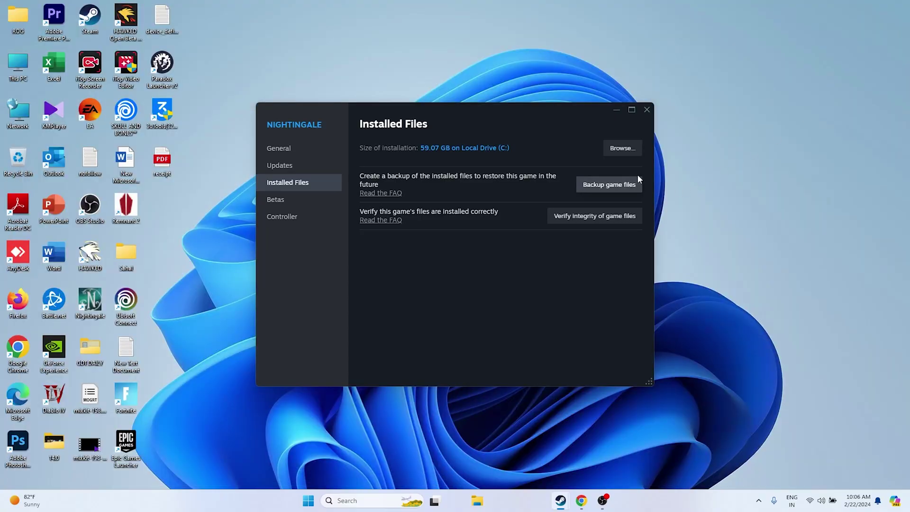
{"action": "left_click", "coordinate": [647, 109]}
{"action": "left_click", "coordinate": [560, 500]}
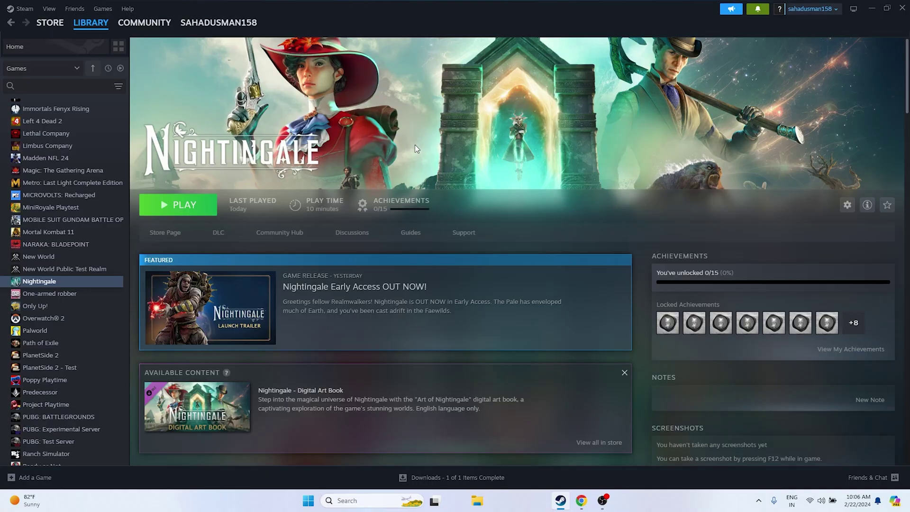
Step: Minimize Steam, open the Windows Settings app and review the Date & time options under Time & language
{"action": "left_click", "coordinate": [872, 8]}
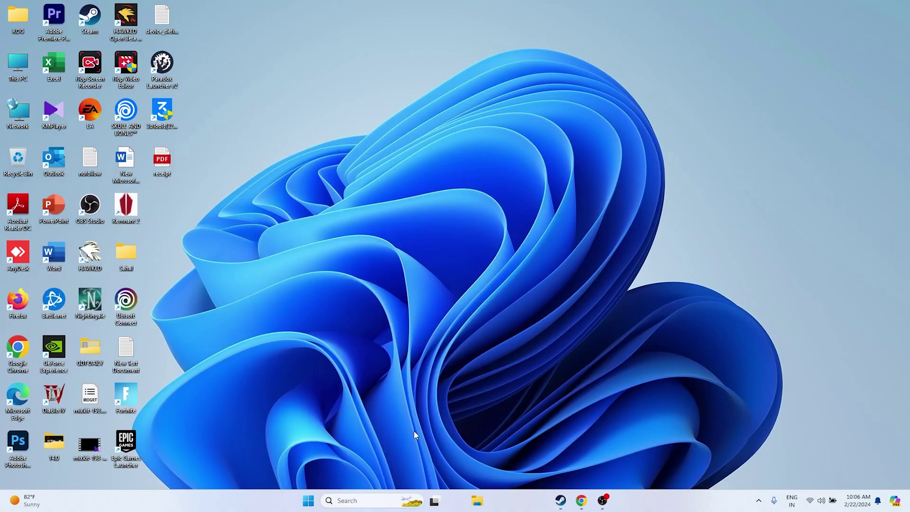
{"action": "left_click", "coordinate": [348, 502]}
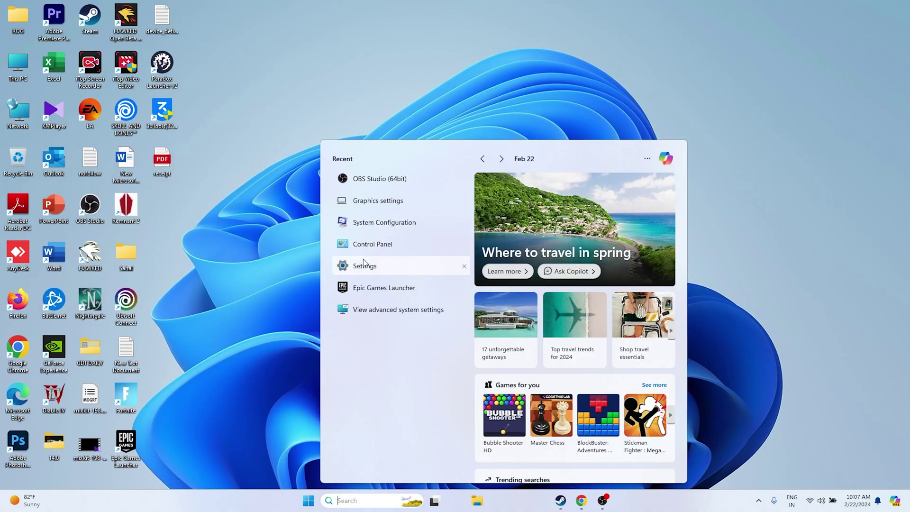
{"action": "left_click", "coordinate": [365, 307]}
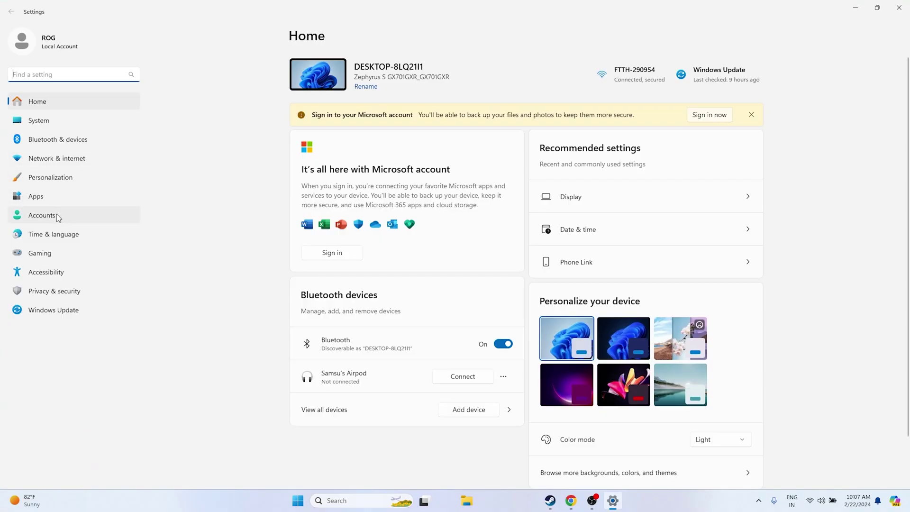
{"action": "left_click", "coordinate": [54, 233]}
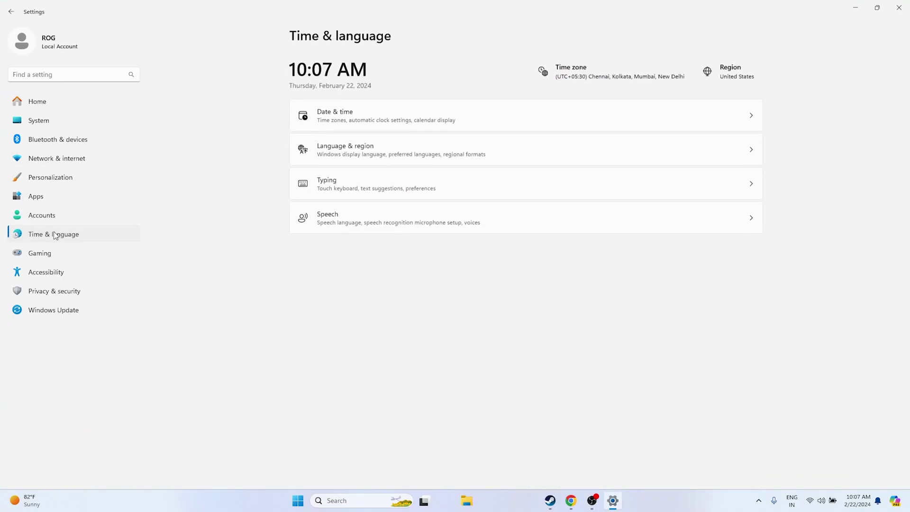
{"action": "left_click", "coordinate": [397, 117]}
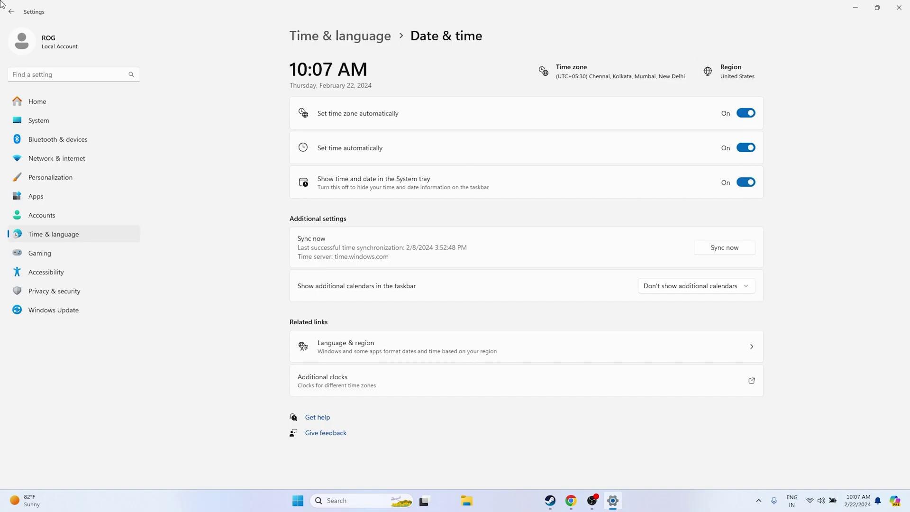
Step: Check the Country or region choice under Language & region, leave it as is, and close Settings
{"action": "left_click", "coordinate": [11, 13]}
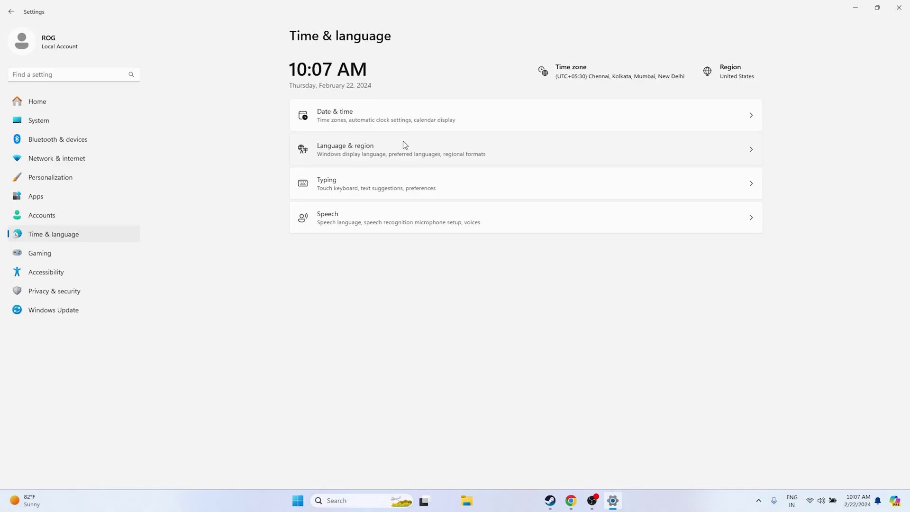
{"action": "left_click", "coordinate": [402, 144]}
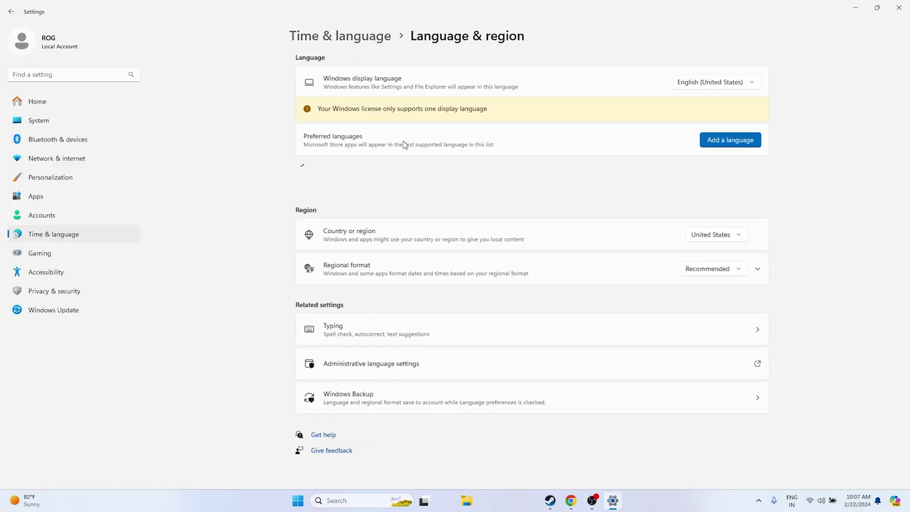
{"action": "left_click", "coordinate": [733, 240]}
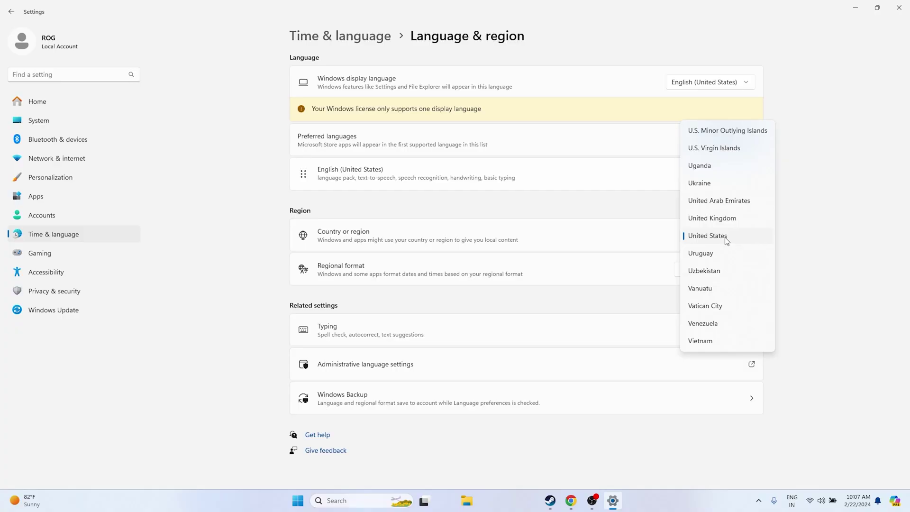
{"action": "left_click", "coordinate": [825, 248]}
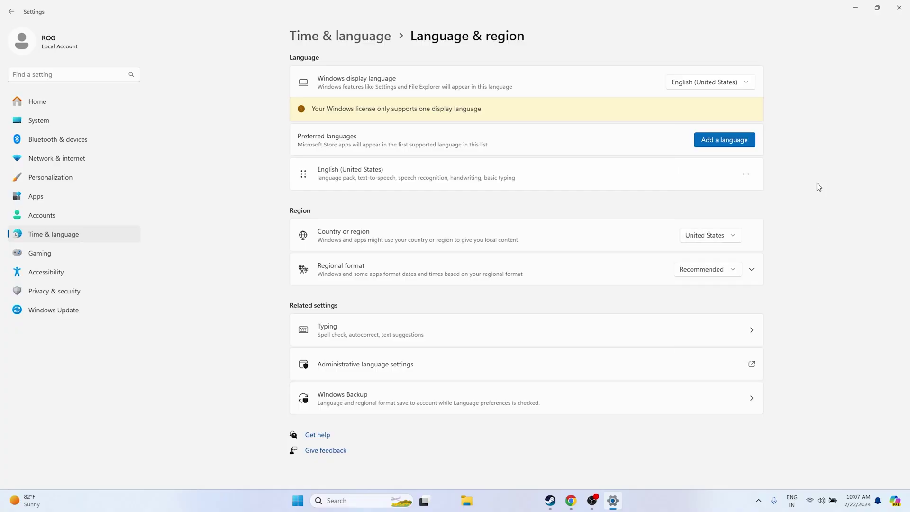
{"action": "left_click", "coordinate": [896, 7]}
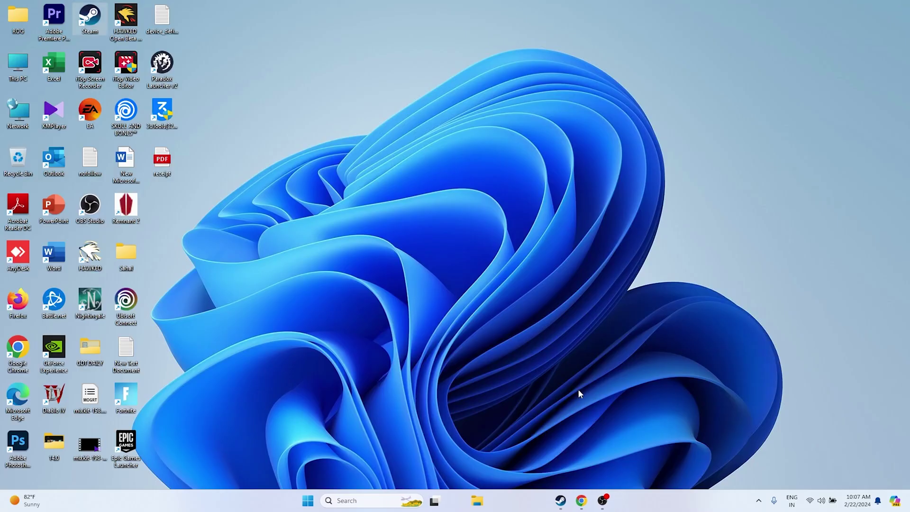
{"action": "left_click", "coordinate": [563, 501]}
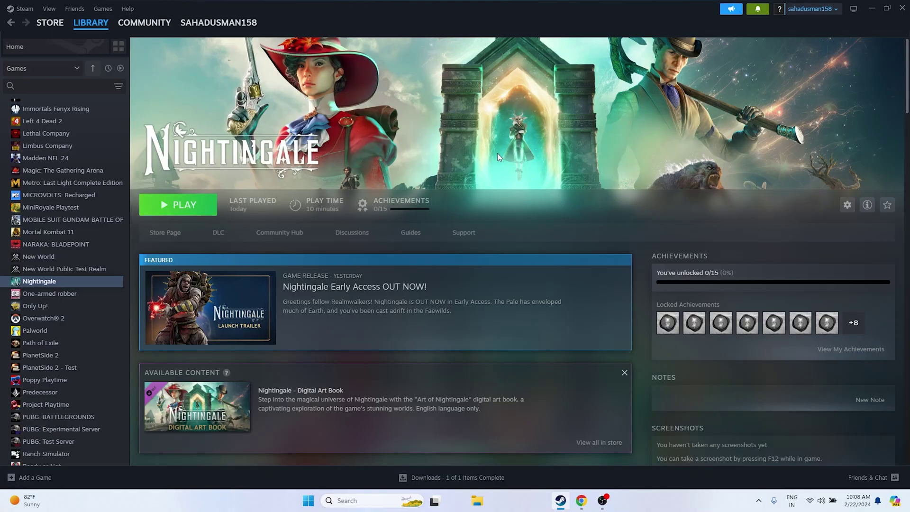
{"action": "left_click", "coordinate": [867, 10]}
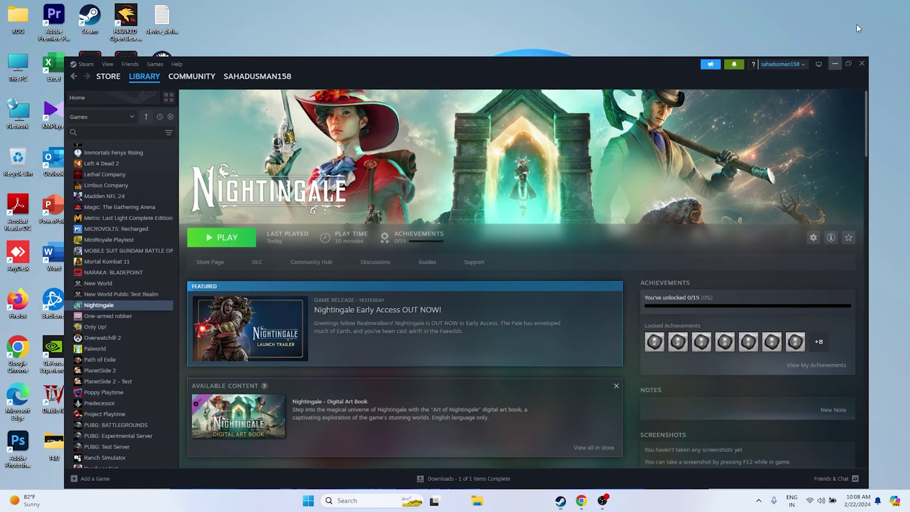
Step: Open File Explorer, look through the Documents folder and close the window
{"action": "left_click", "coordinate": [477, 501]}
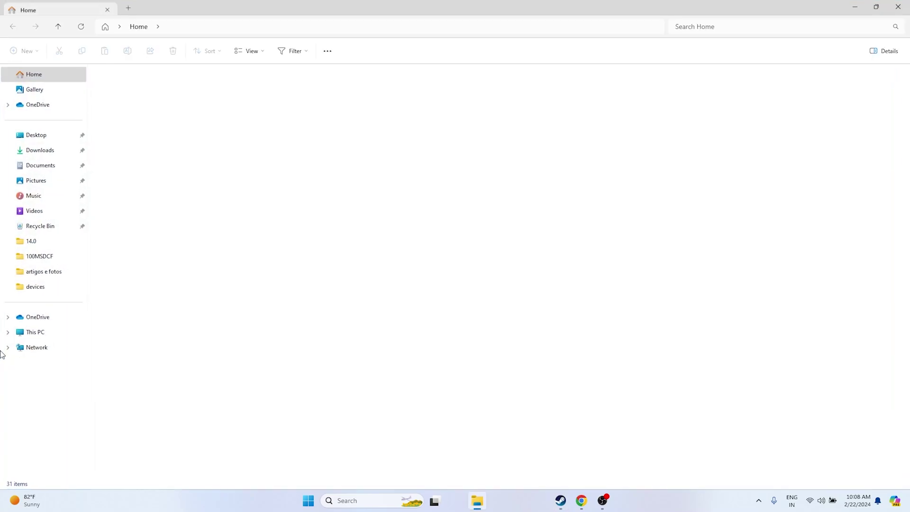
{"action": "left_click", "coordinate": [41, 171]}
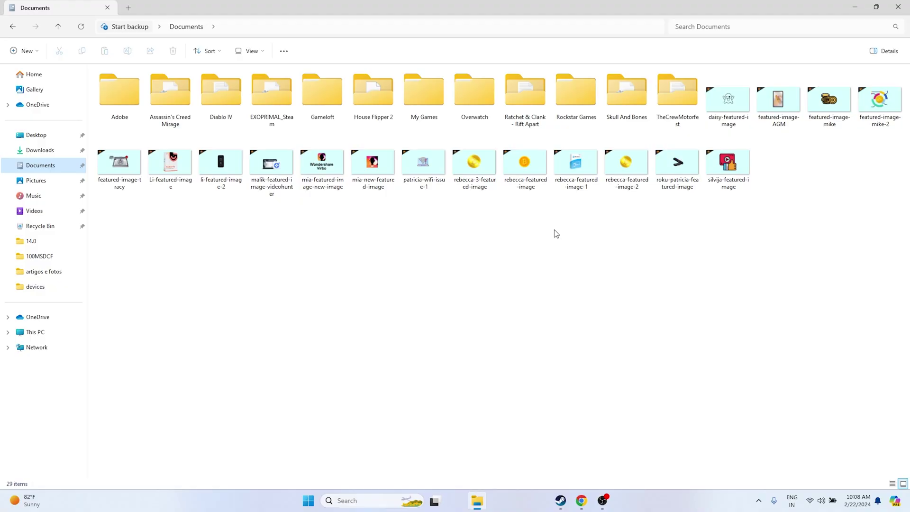
{"action": "left_click", "coordinate": [898, 7]}
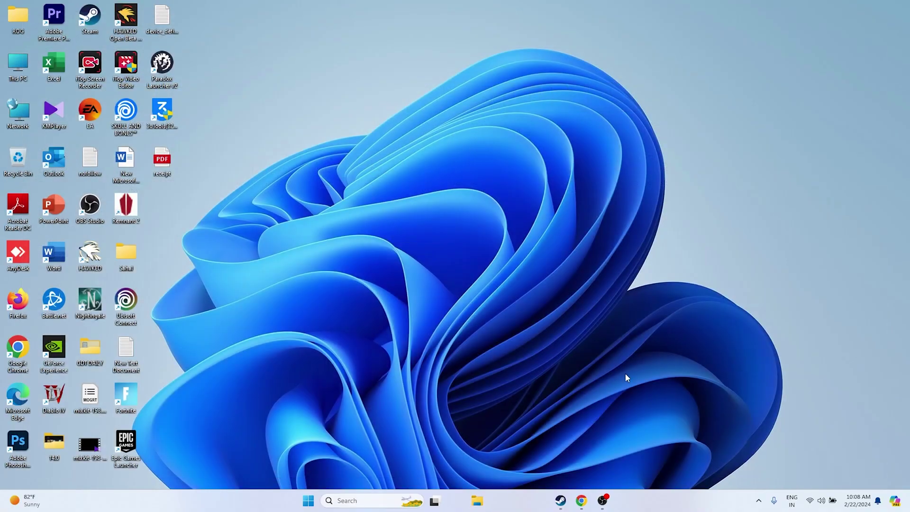
{"action": "left_click", "coordinate": [561, 501]}
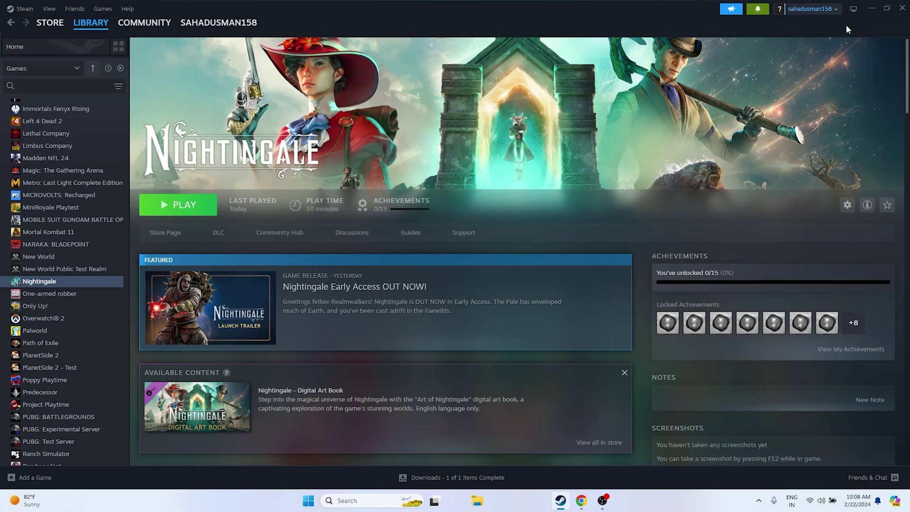
{"action": "left_click", "coordinate": [872, 8]}
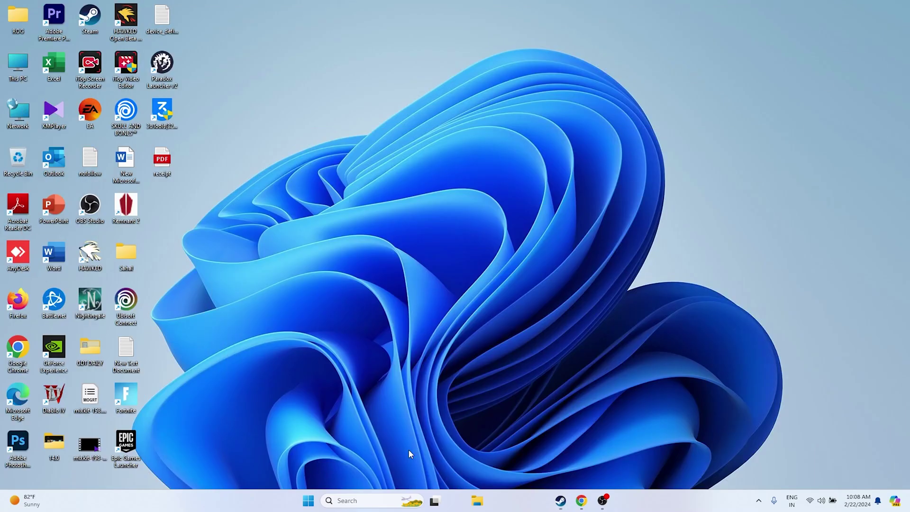
Step: Open Control Panel's list of apps allowed through Windows Defender Firewall and locate the Nightingale entry
{"action": "left_click", "coordinate": [344, 499]}
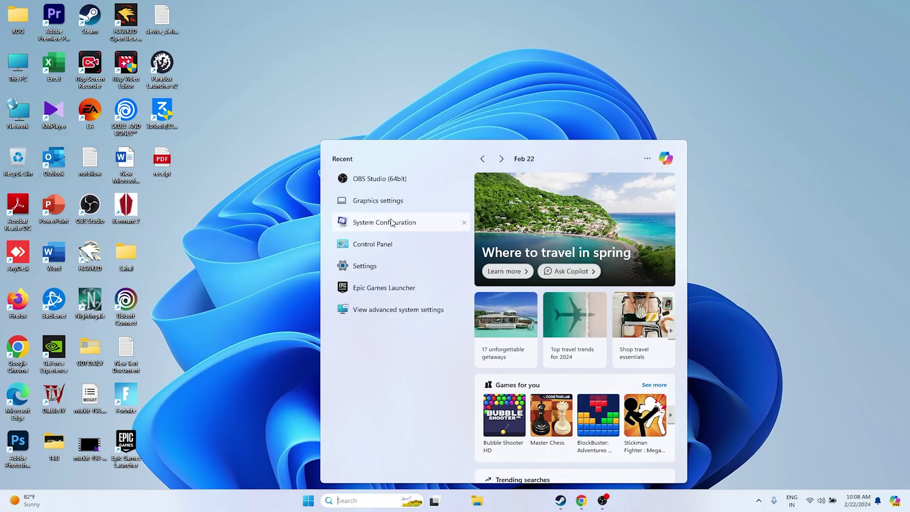
{"action": "left_click", "coordinate": [380, 254]}
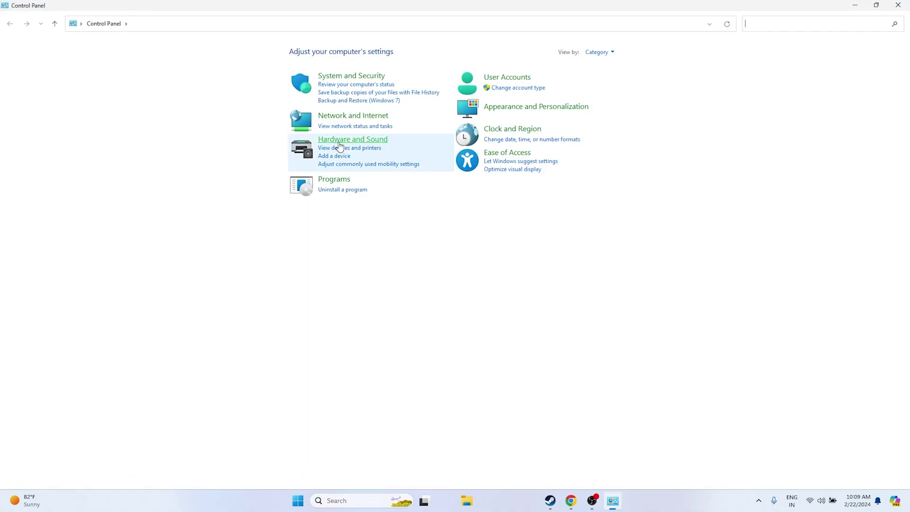
{"action": "left_click", "coordinate": [339, 78]}
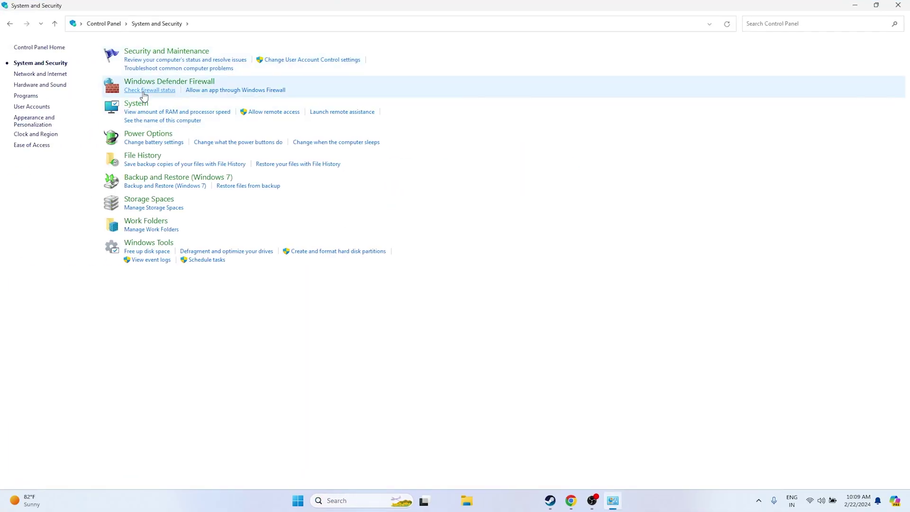
{"action": "left_click", "coordinate": [148, 85]}
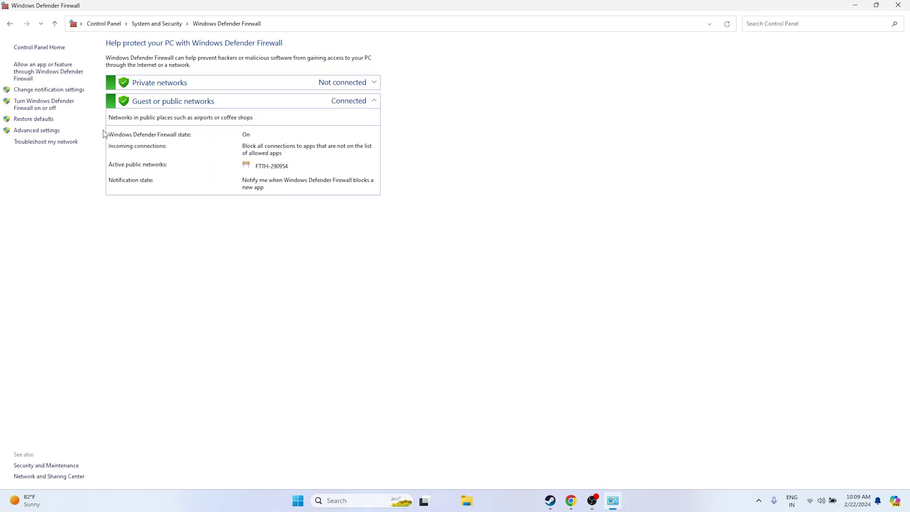
{"action": "left_click", "coordinate": [22, 75]}
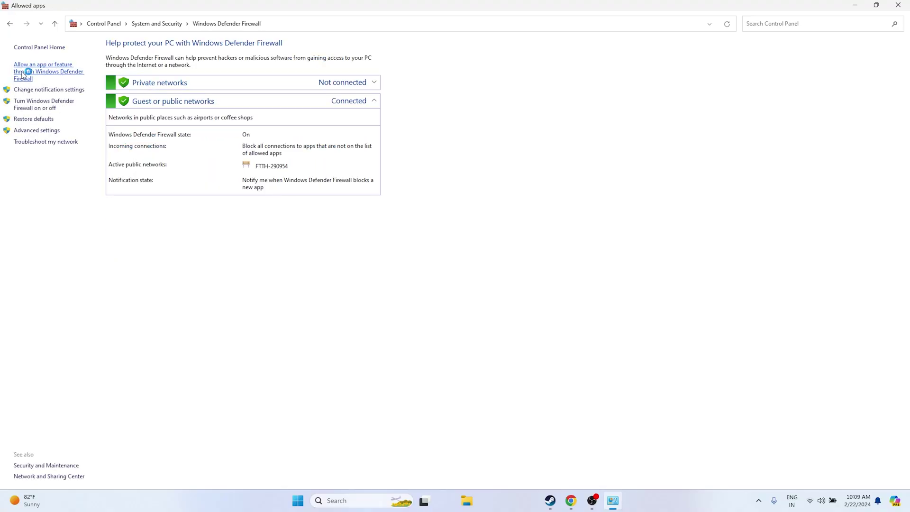
{"action": "scroll", "coordinate": [367, 172], "scroll_direction": "down", "scroll_amount": 8}
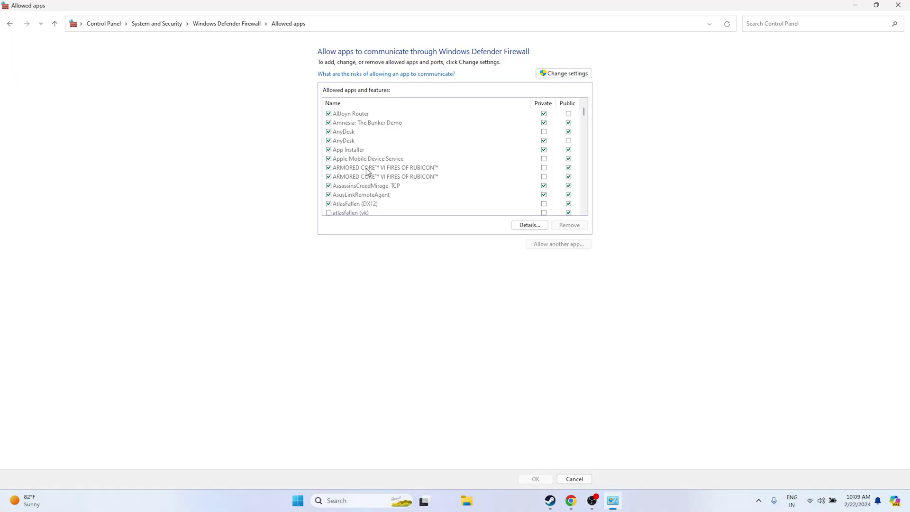
{"action": "scroll", "coordinate": [368, 172], "scroll_direction": "down", "scroll_amount": 10}
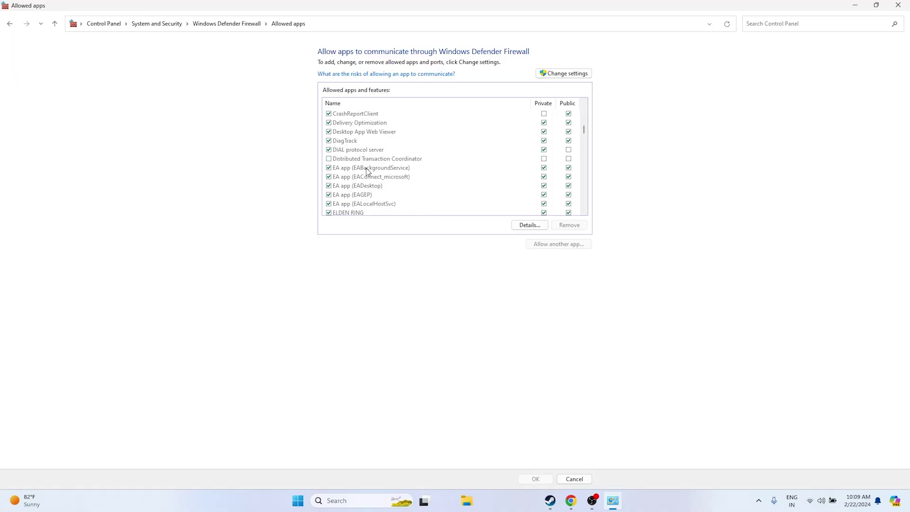
{"action": "scroll", "coordinate": [367, 172], "scroll_direction": "down", "scroll_amount": 8}
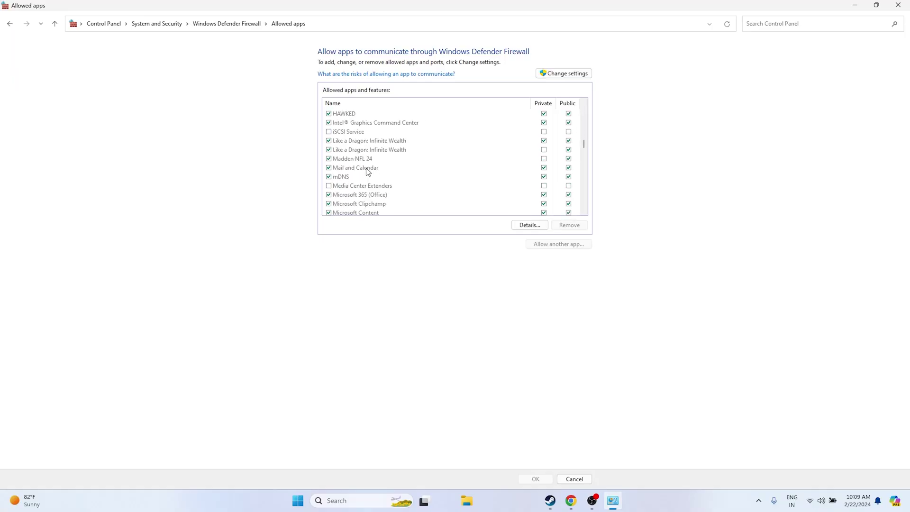
{"action": "scroll", "coordinate": [368, 171], "scroll_direction": "down", "scroll_amount": 3}
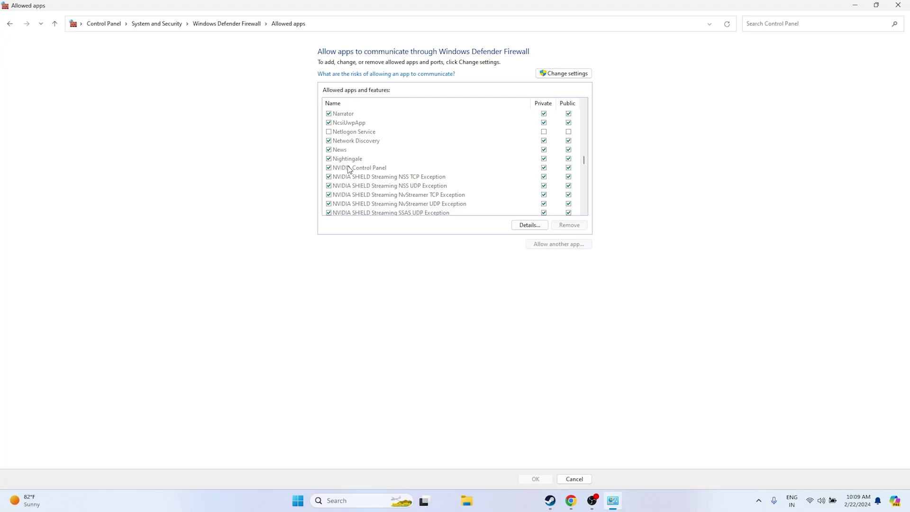
Step: Unlock the allowed apps list for changes and start adding another app by browsing for its executable
{"action": "left_click", "coordinate": [558, 75]}
{"action": "left_click", "coordinate": [561, 243]}
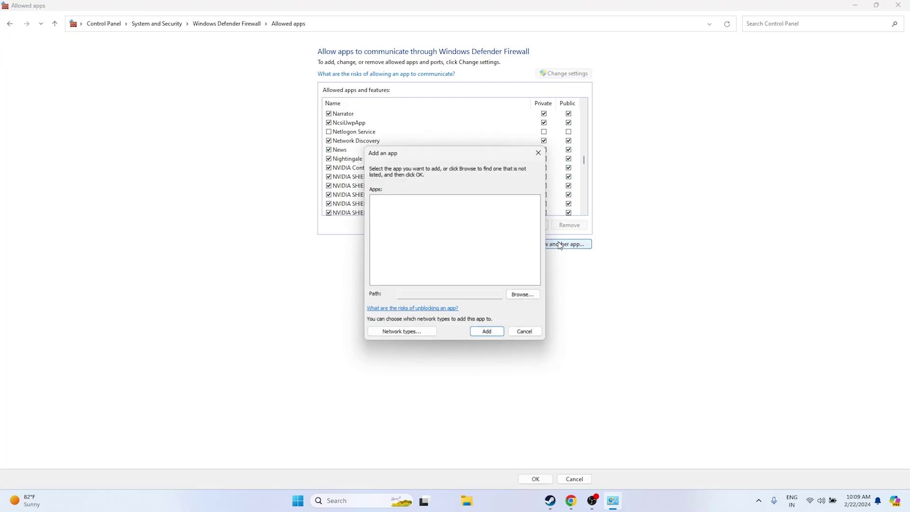
{"action": "left_click", "coordinate": [527, 295]}
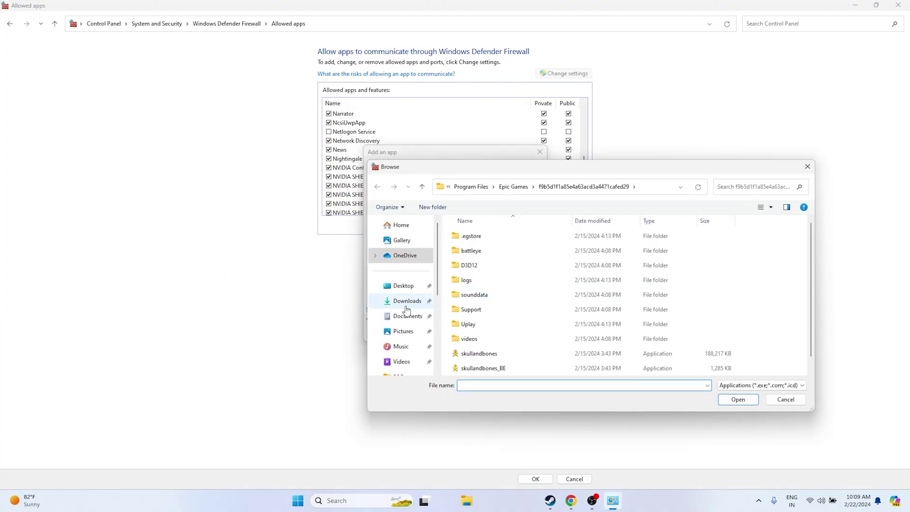
Step: Browse to the Program Files (x86) folder on Local Disk (C:)
{"action": "scroll", "coordinate": [411, 296], "scroll_direction": "down", "scroll_amount": 3}
{"action": "left_click", "coordinate": [402, 329]}
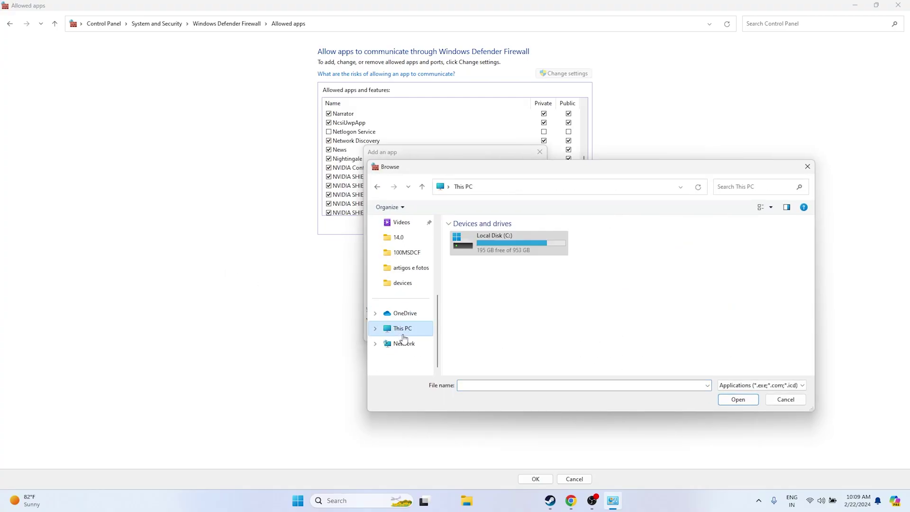
{"action": "left_click", "coordinate": [489, 252]}
{"action": "double_click", "coordinate": [488, 251]}
{"action": "double_click", "coordinate": [483, 324]}
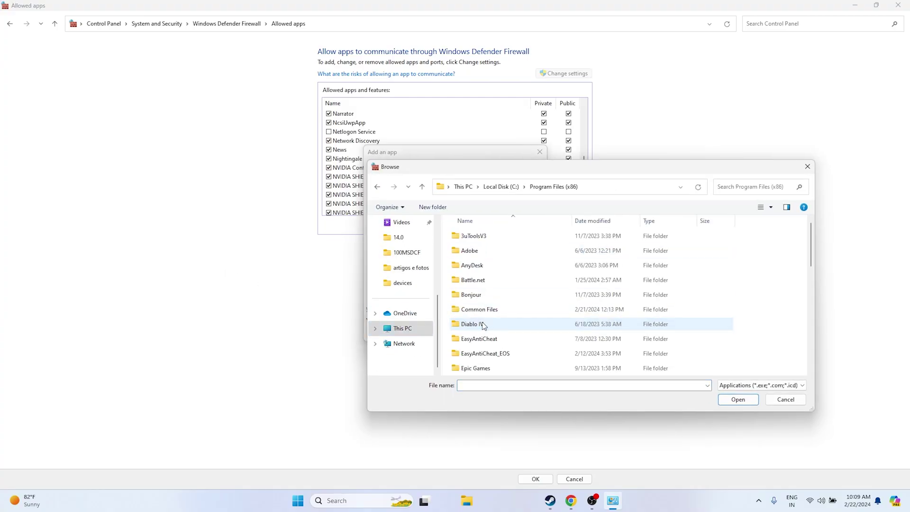
Step: Browse into the Steam folder and on to its steamapps\common folder
{"action": "scroll", "coordinate": [490, 286], "scroll_direction": "down", "scroll_amount": 8}
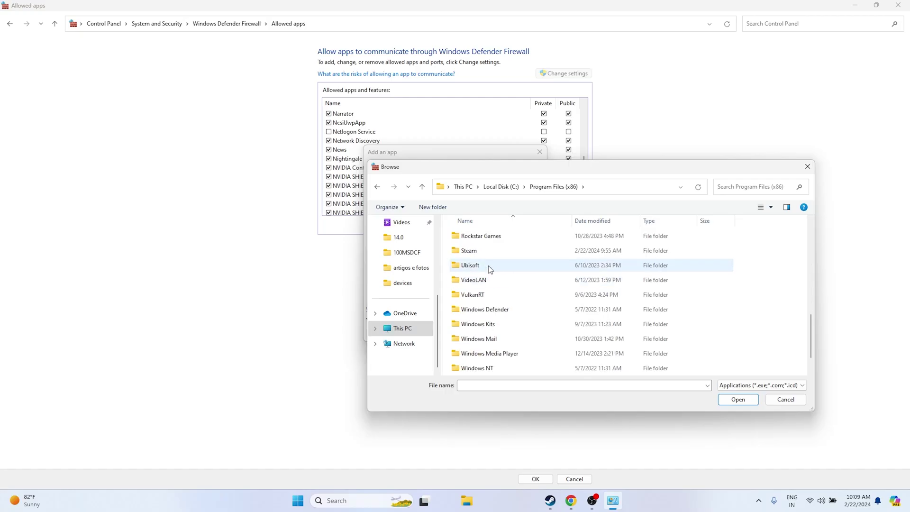
{"action": "left_click", "coordinate": [485, 251]}
{"action": "double_click", "coordinate": [486, 251]}
{"action": "scroll", "coordinate": [489, 278], "scroll_direction": "down", "scroll_amount": 5}
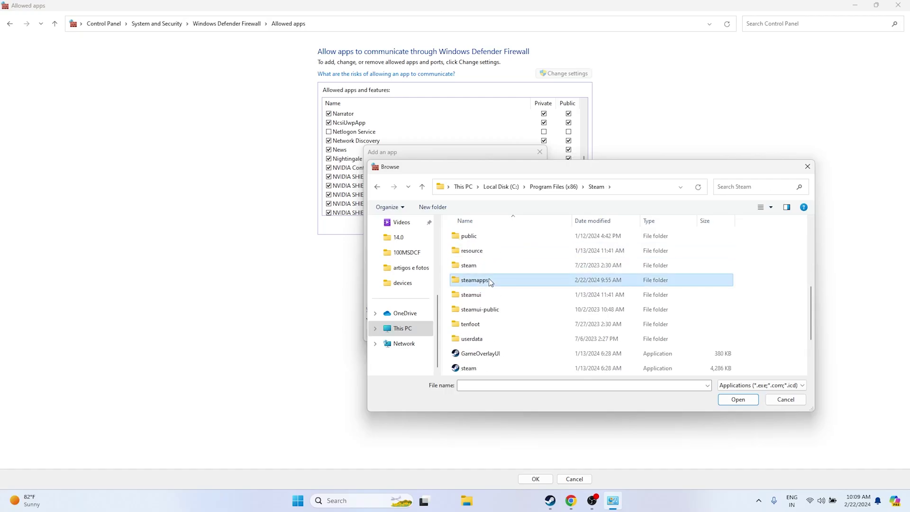
{"action": "double_click", "coordinate": [488, 279]}
{"action": "double_click", "coordinate": [488, 238]}
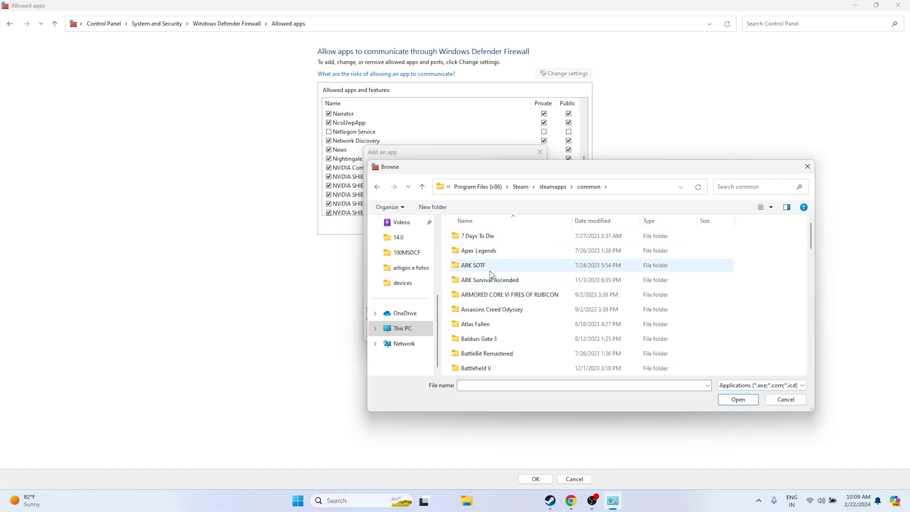
Step: Open the Nightingale game folder and select the NWXClient application
{"action": "scroll", "coordinate": [492, 278], "scroll_direction": "down", "scroll_amount": 3}
{"action": "scroll", "coordinate": [492, 274], "scroll_direction": "down", "scroll_amount": 4}
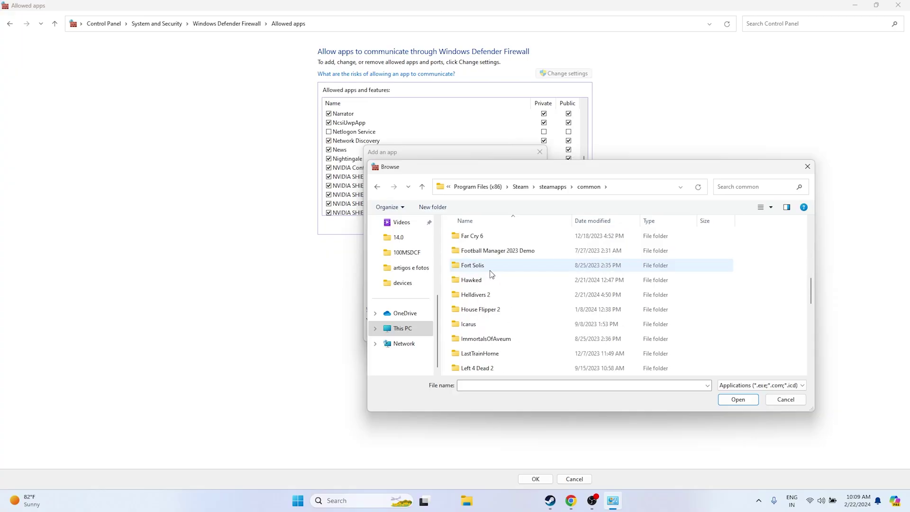
{"action": "scroll", "coordinate": [491, 274], "scroll_direction": "down", "scroll_amount": 4}
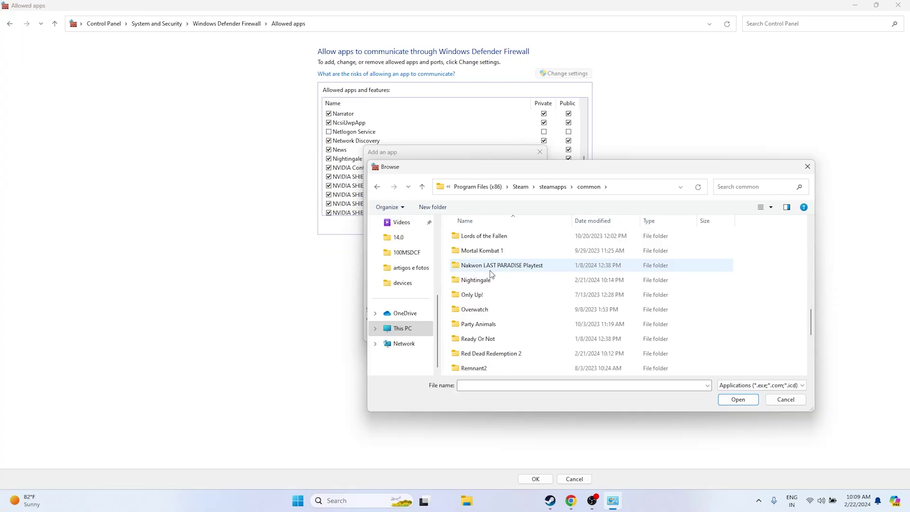
{"action": "double_click", "coordinate": [490, 280]}
{"action": "left_click", "coordinate": [487, 268]}
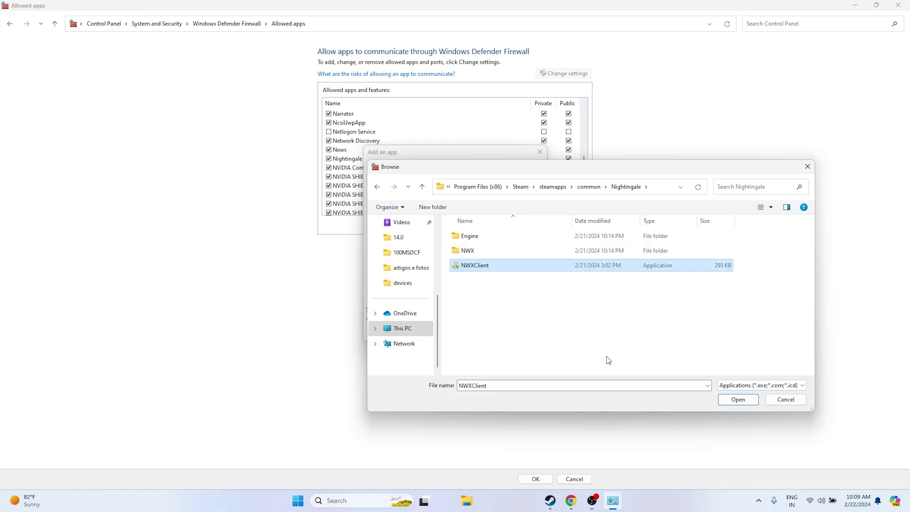
Step: Try to add the NWXClient executable to the firewall's allowed apps, dismiss the dialogs and close the Allowed apps window
{"action": "left_click", "coordinate": [738, 399]}
{"action": "left_click", "coordinate": [477, 334]}
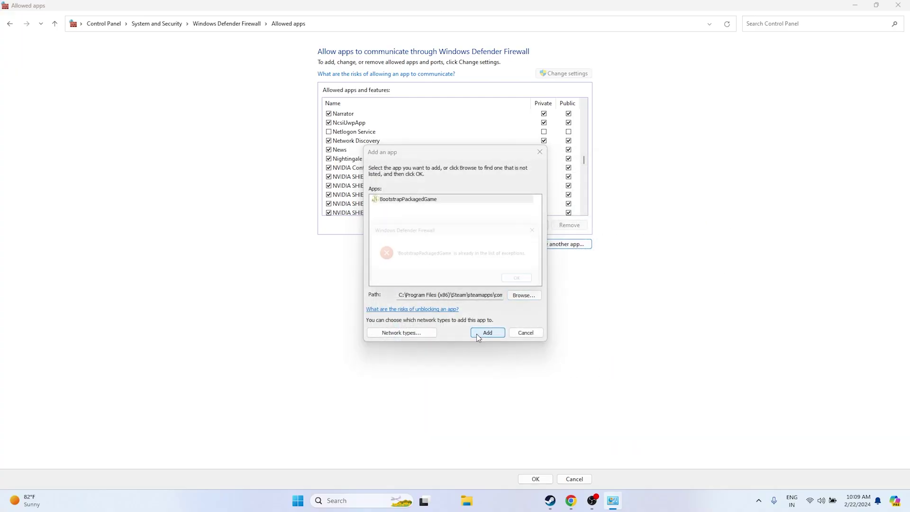
{"action": "left_click", "coordinate": [525, 284]}
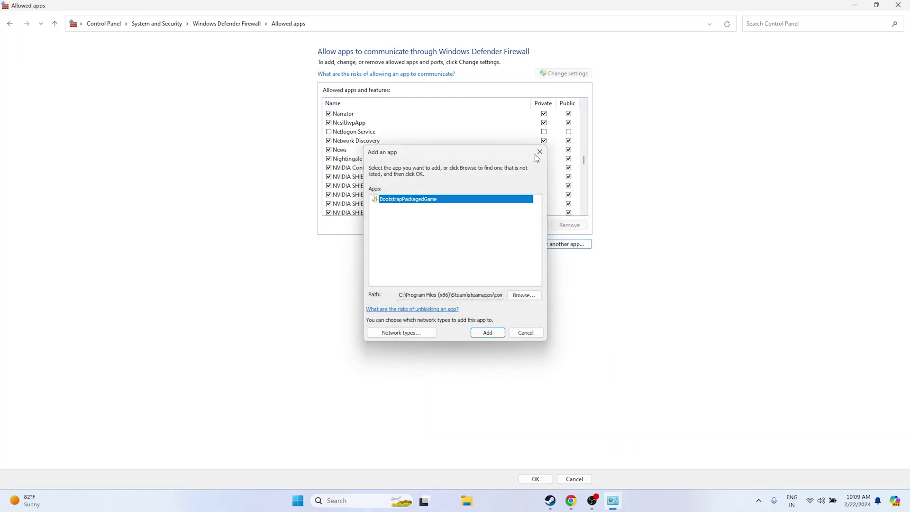
{"action": "left_click", "coordinate": [539, 154]}
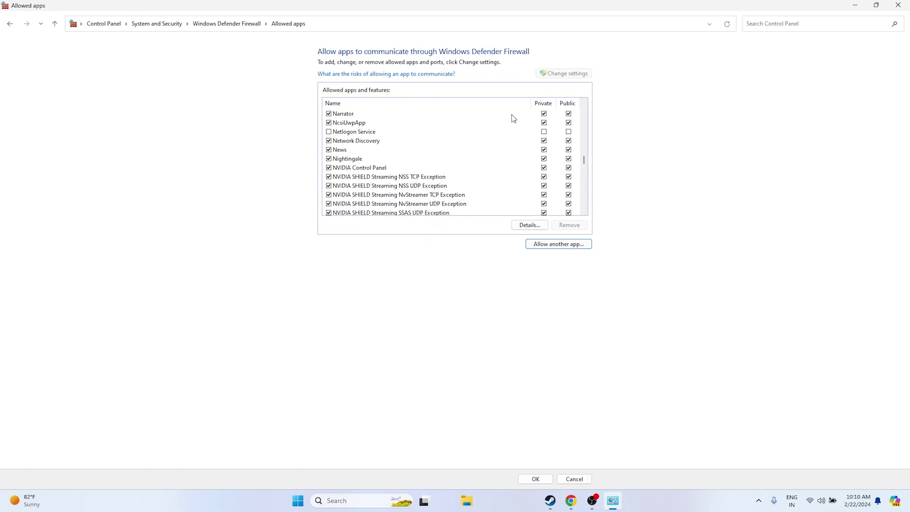
{"action": "left_click", "coordinate": [898, 4]}
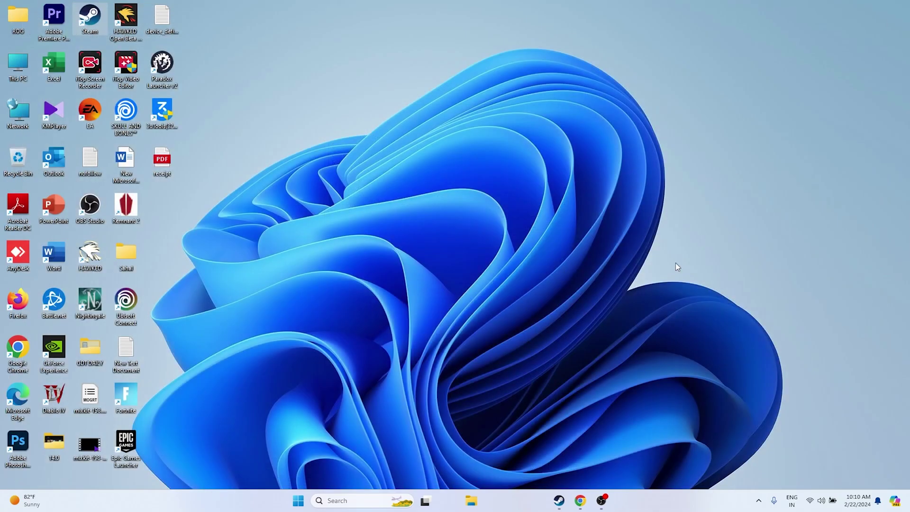
Step: Switch to Steam, enter a DirectX (-dx) launch option in Nightingale's general properties, and minimize Steam
{"action": "left_click", "coordinate": [561, 500]}
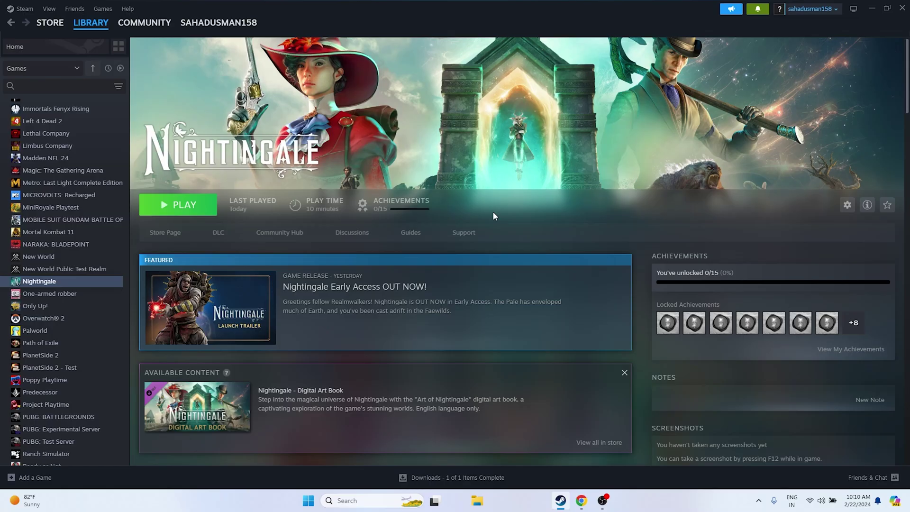
{"action": "right_click", "coordinate": [53, 282]}
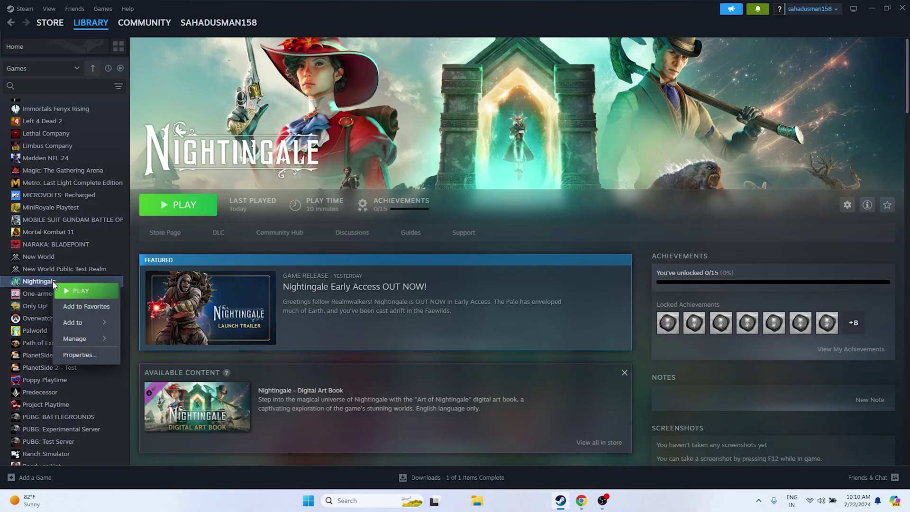
{"action": "left_click", "coordinate": [66, 354]}
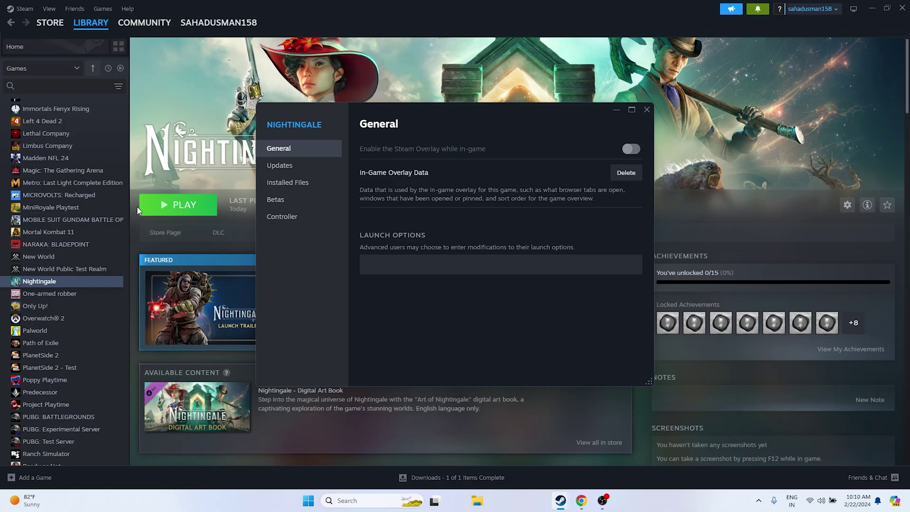
{"action": "left_click", "coordinate": [388, 267]}
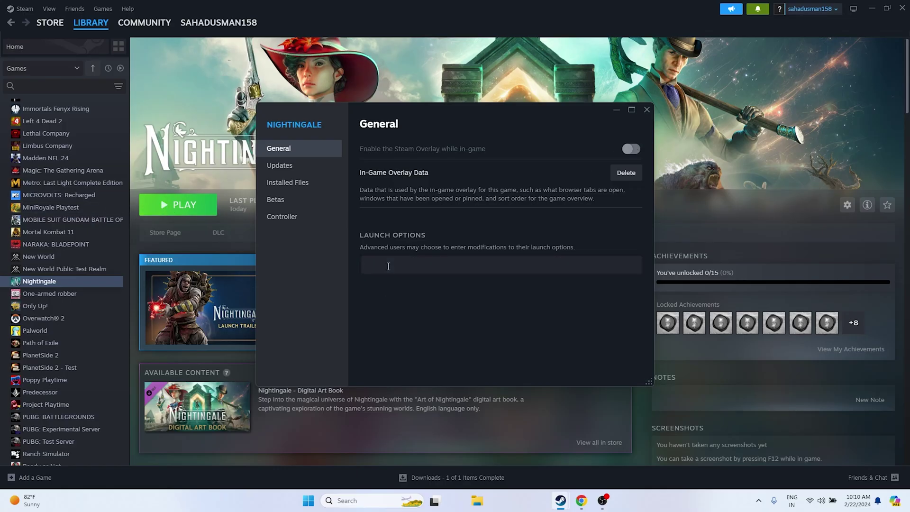
{"action": "type", "text": "-dx112"}
{"action": "left_click", "coordinate": [647, 110]}
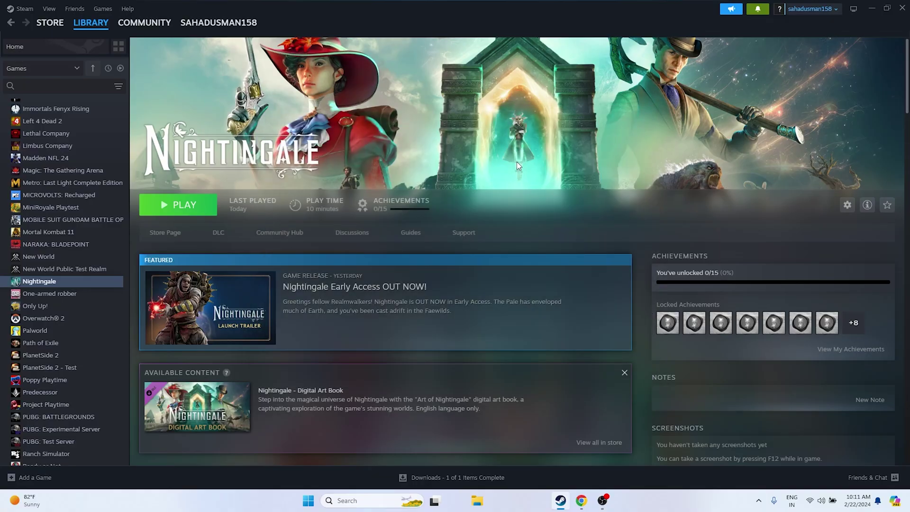
{"action": "left_click", "coordinate": [872, 8]}
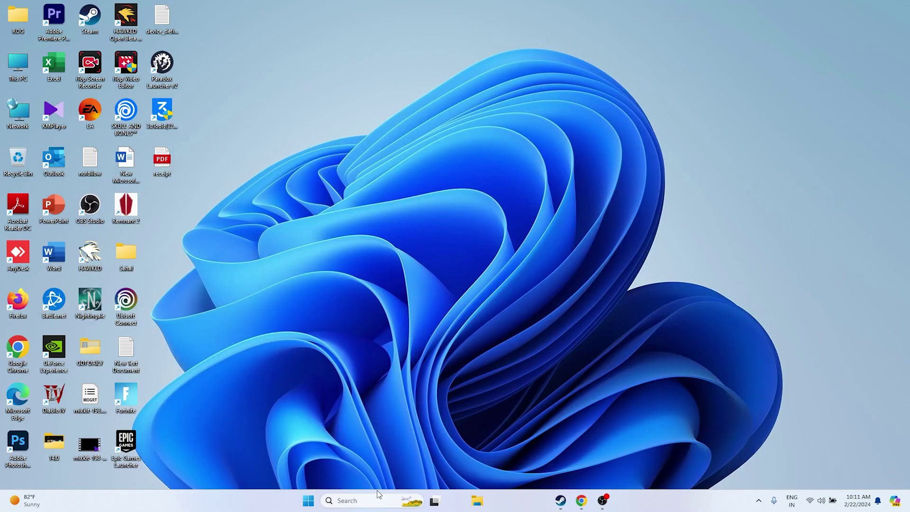
Step: Open System Configuration, disable all services and hide all Microsoft services in the list
{"action": "left_click", "coordinate": [378, 493]}
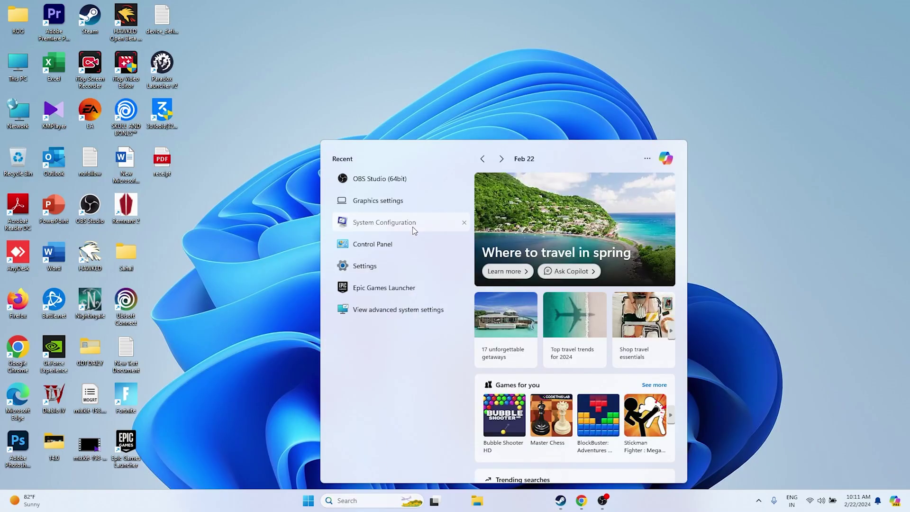
{"action": "left_click", "coordinate": [413, 227]}
{"action": "left_click", "coordinate": [385, 177]}
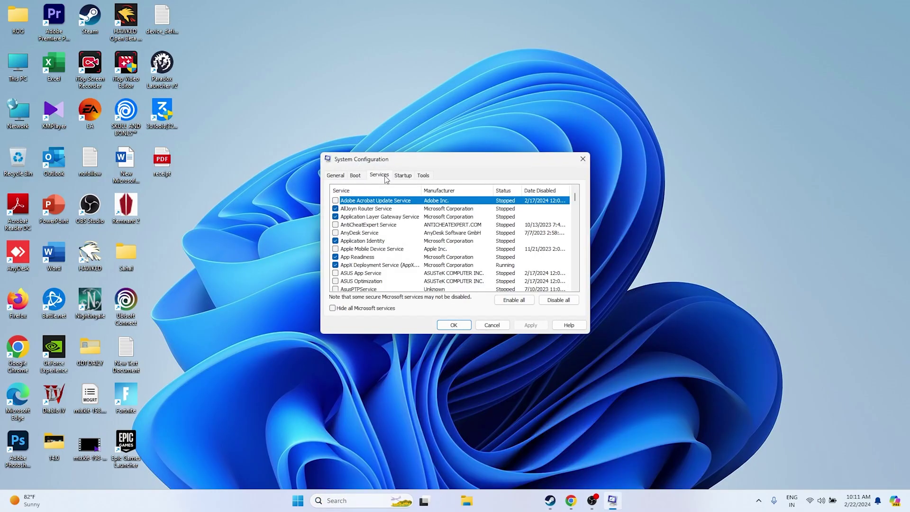
{"action": "left_click", "coordinate": [557, 300]}
{"action": "left_click", "coordinate": [333, 308]}
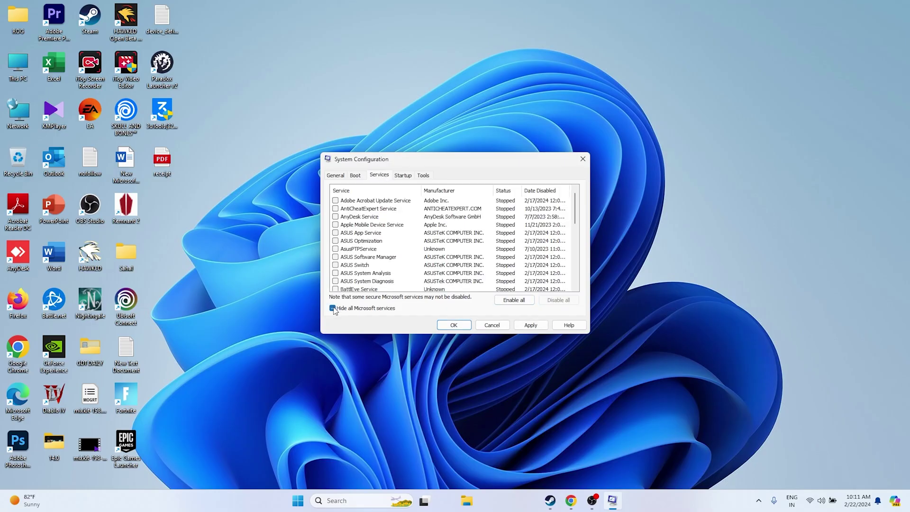
Step: Apply the service changes and exit System Configuration without restarting the computer
{"action": "left_click", "coordinate": [536, 327]}
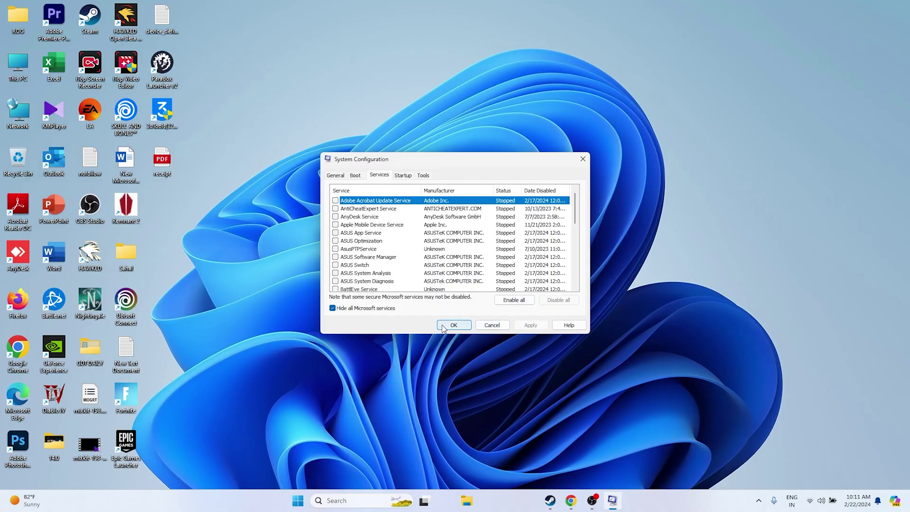
{"action": "left_click", "coordinate": [442, 325]}
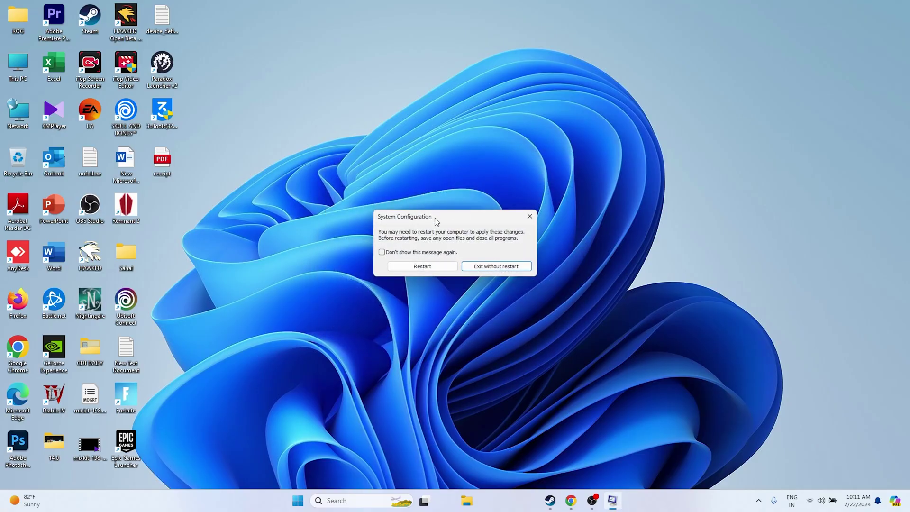
{"action": "left_click", "coordinate": [415, 268]}
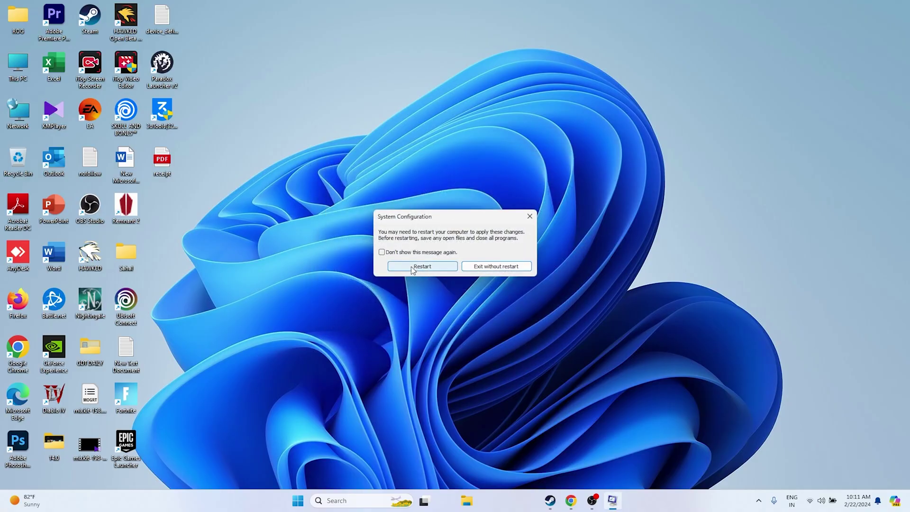
{"action": "left_click", "coordinate": [495, 268]}
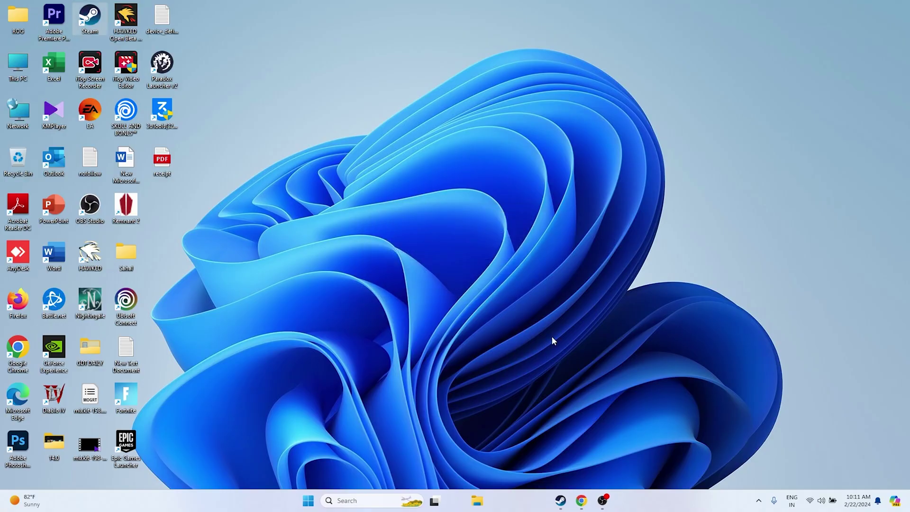
{"action": "left_click", "coordinate": [560, 500]}
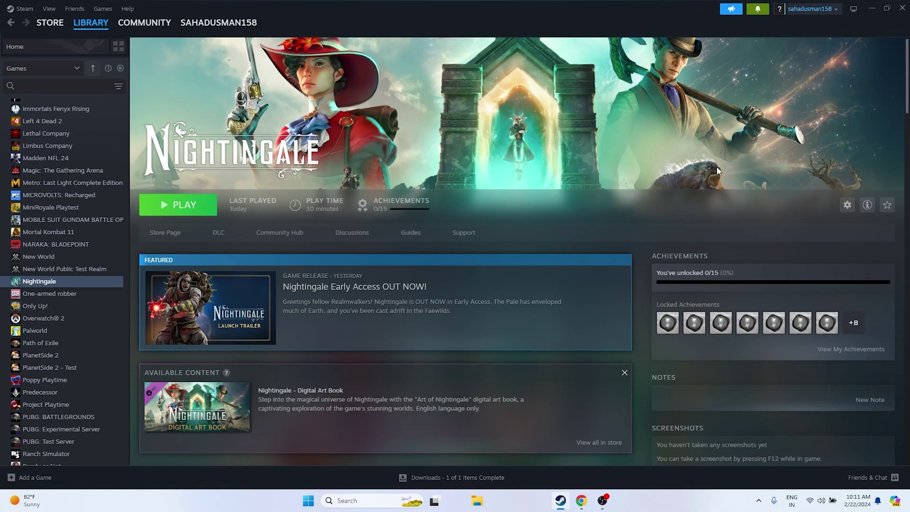
{"action": "left_click", "coordinate": [870, 14]}
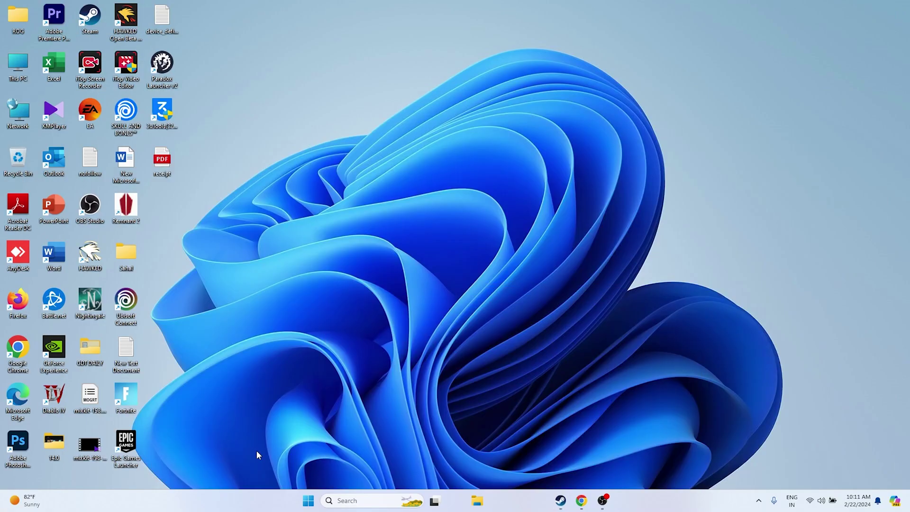
Step: Open Task Manager maximized, check the task options for the CTF Loader background process, and close Task Manager
{"action": "right_click", "coordinate": [311, 504]}
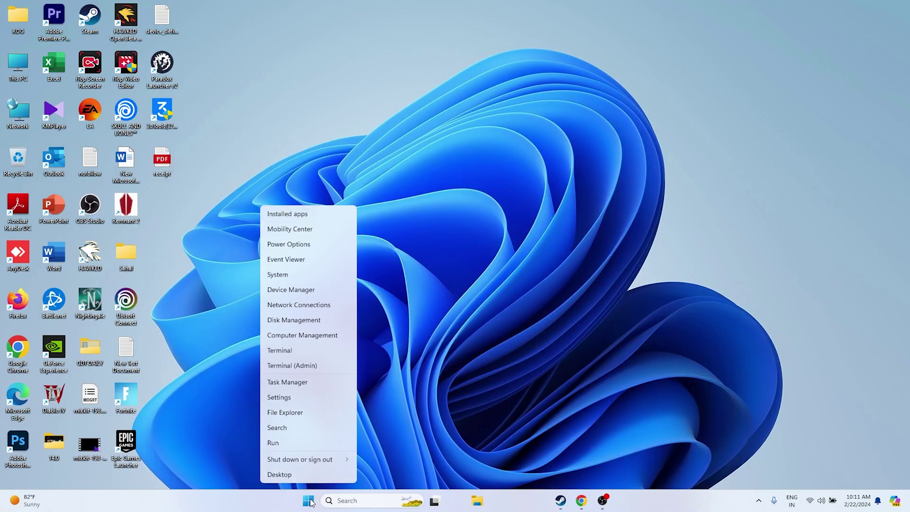
{"action": "left_click", "coordinate": [311, 386]}
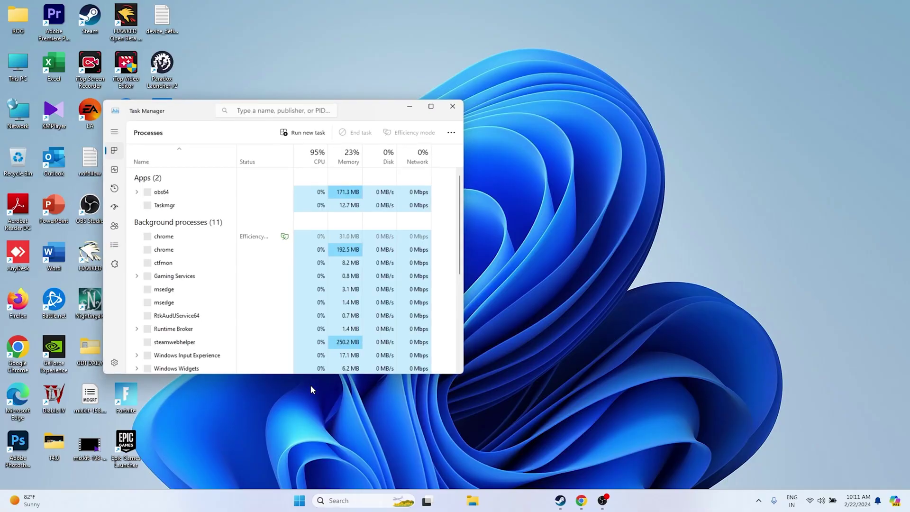
{"action": "left_click", "coordinate": [431, 110]}
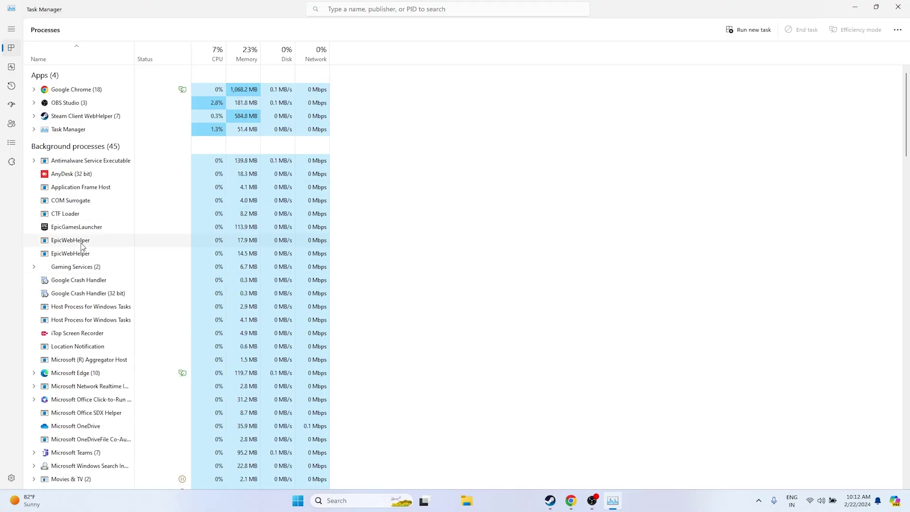
{"action": "right_click", "coordinate": [88, 215]}
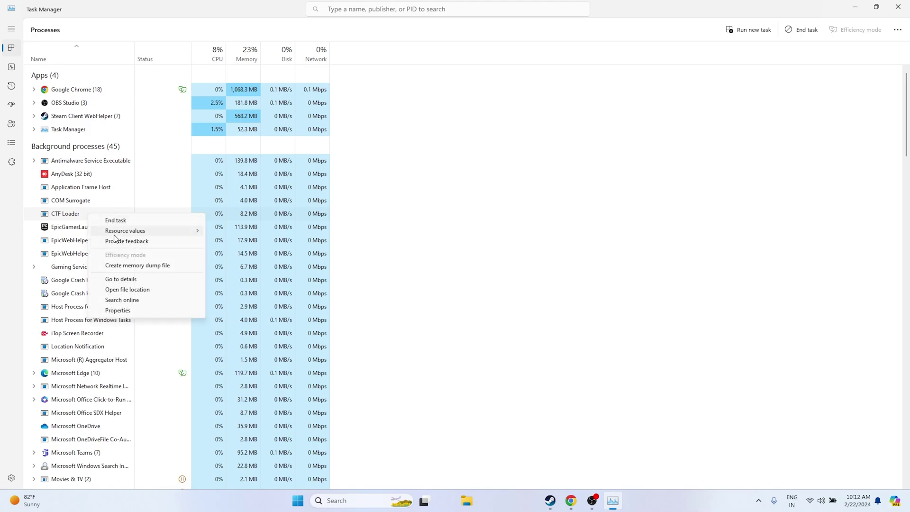
{"action": "left_click", "coordinate": [457, 240]}
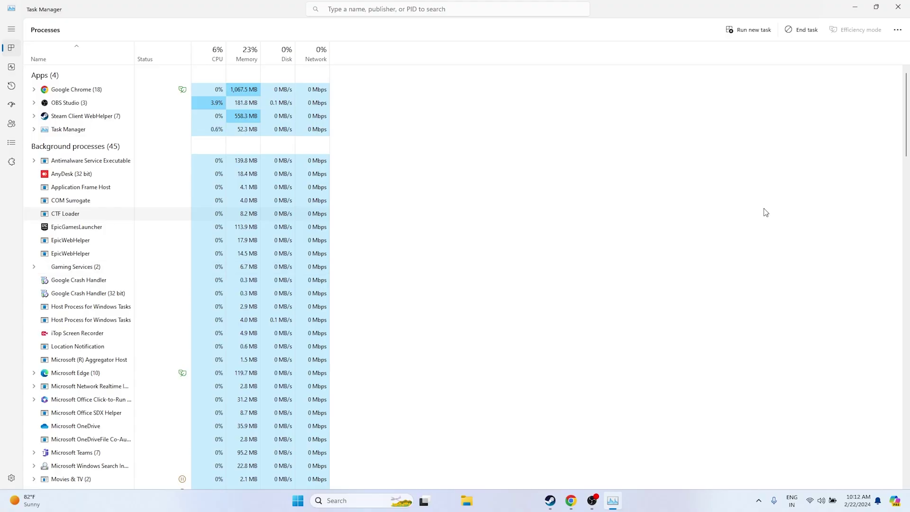
{"action": "left_click", "coordinate": [898, 7]}
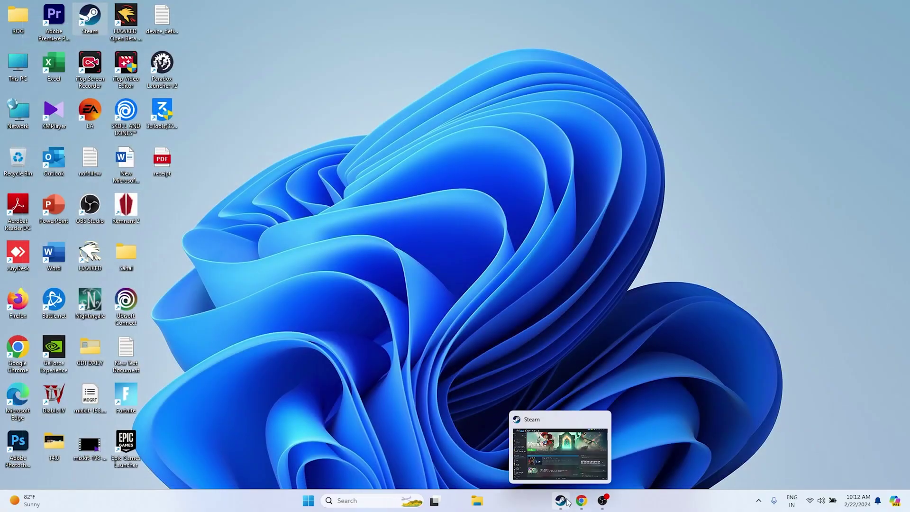
{"action": "left_click", "coordinate": [561, 501]}
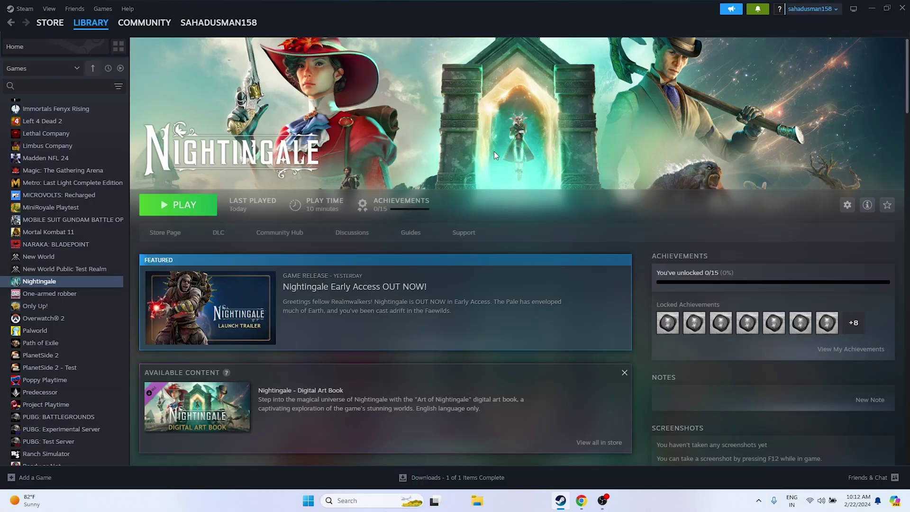
{"action": "left_click", "coordinate": [872, 9]}
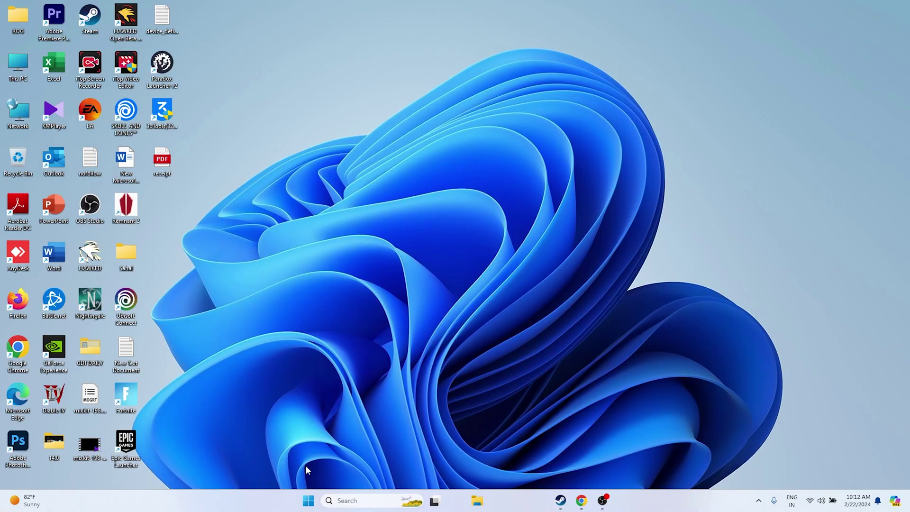
Step: Open the Windows Graphics settings and look through the custom options list of apps
{"action": "left_click", "coordinate": [341, 500]}
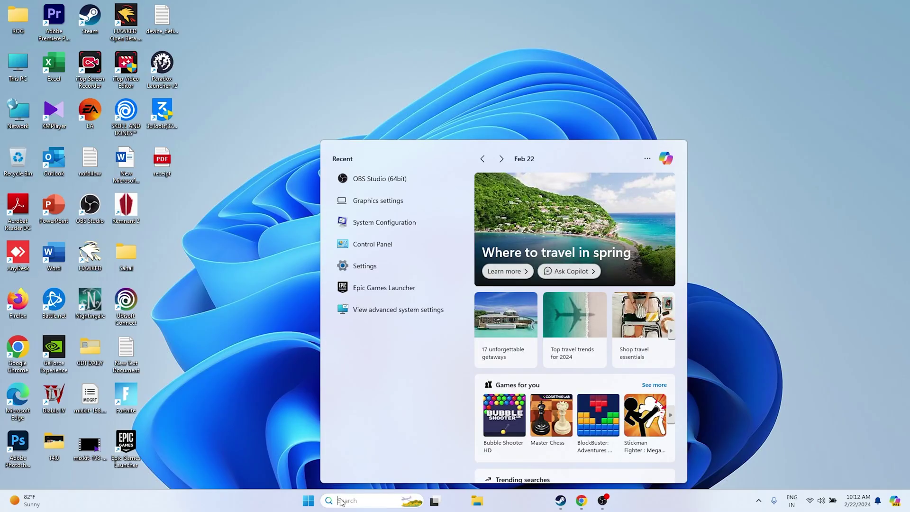
{"action": "left_click", "coordinate": [384, 204]}
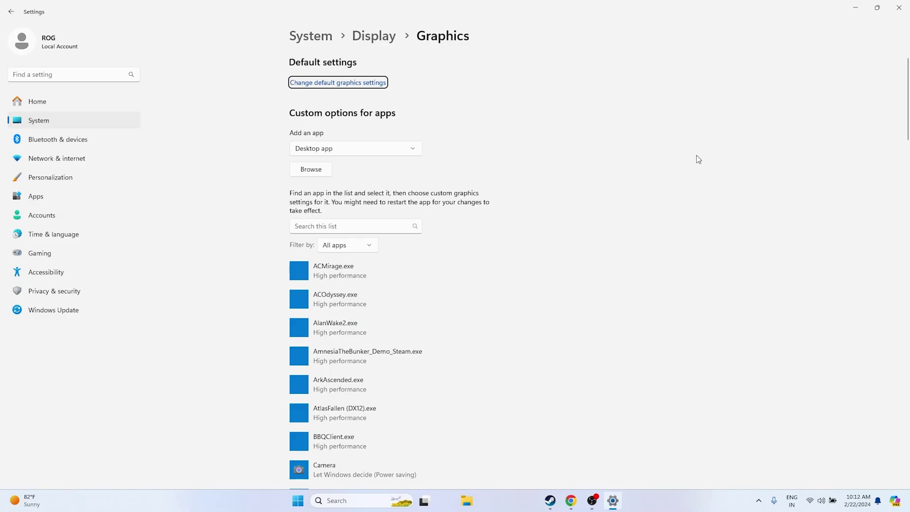
{"action": "scroll", "coordinate": [697, 157], "scroll_direction": "down", "scroll_amount": 4}
{"action": "scroll", "coordinate": [697, 156], "scroll_direction": "up", "scroll_amount": 3}
{"action": "scroll", "coordinate": [697, 155], "scroll_direction": "down", "scroll_amount": 10}
{"action": "scroll", "coordinate": [696, 155], "scroll_direction": "up", "scroll_amount": 12}
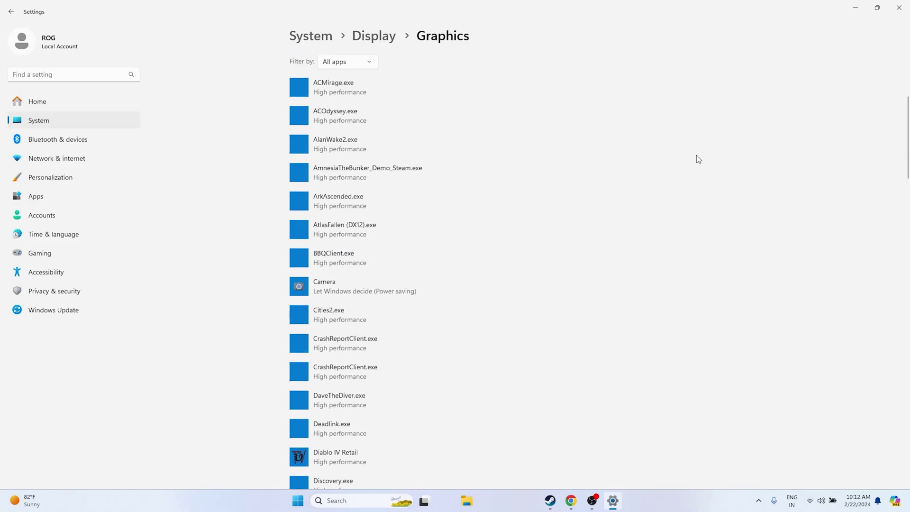
Step: Browse for a desktop app to add and open the folder C:\Program Files (x86)\Steam\steamapps\common
{"action": "left_click", "coordinate": [304, 169]}
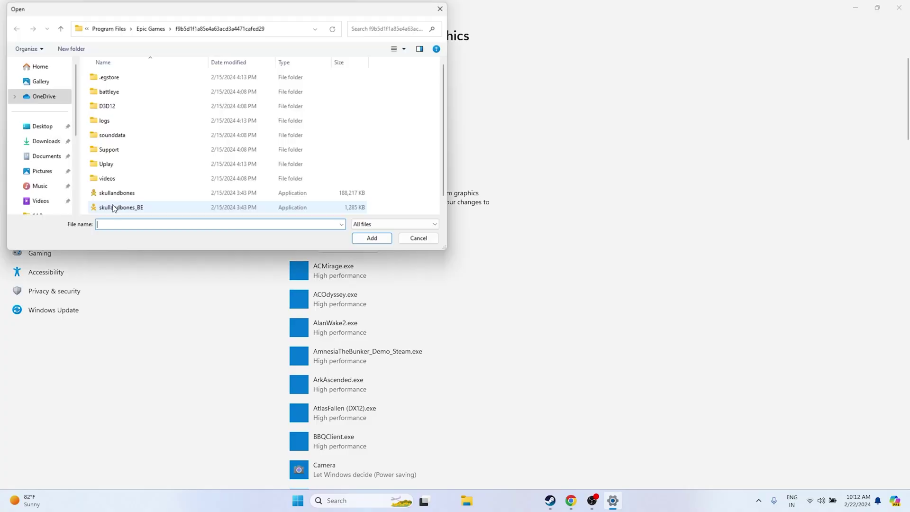
{"action": "scroll", "coordinate": [38, 161], "scroll_direction": "down", "scroll_amount": 3}
{"action": "left_click", "coordinate": [38, 171]}
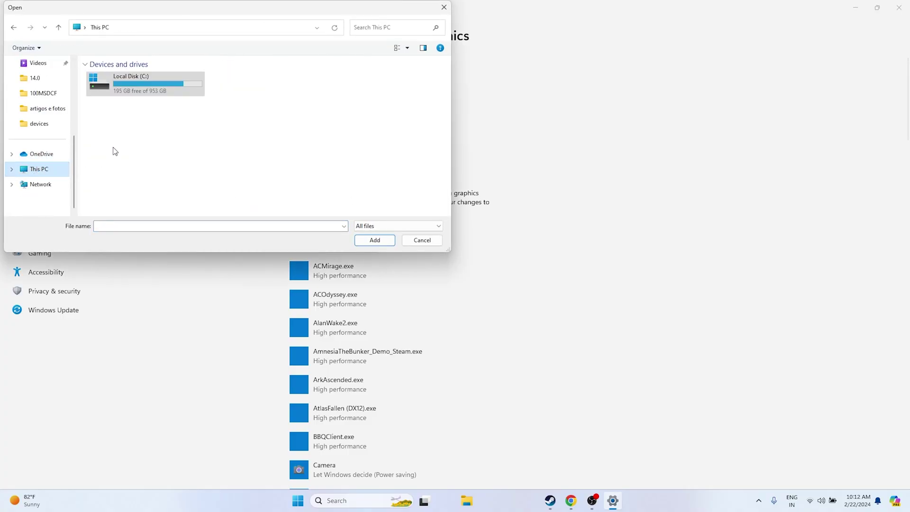
{"action": "double_click", "coordinate": [130, 87]}
{"action": "double_click", "coordinate": [137, 165]}
{"action": "scroll", "coordinate": [134, 160], "scroll_direction": "down", "scroll_amount": 5}
{"action": "double_click", "coordinate": [127, 136]}
{"action": "scroll", "coordinate": [140, 140], "scroll_direction": "down", "scroll_amount": 3}
{"action": "double_click", "coordinate": [122, 165]}
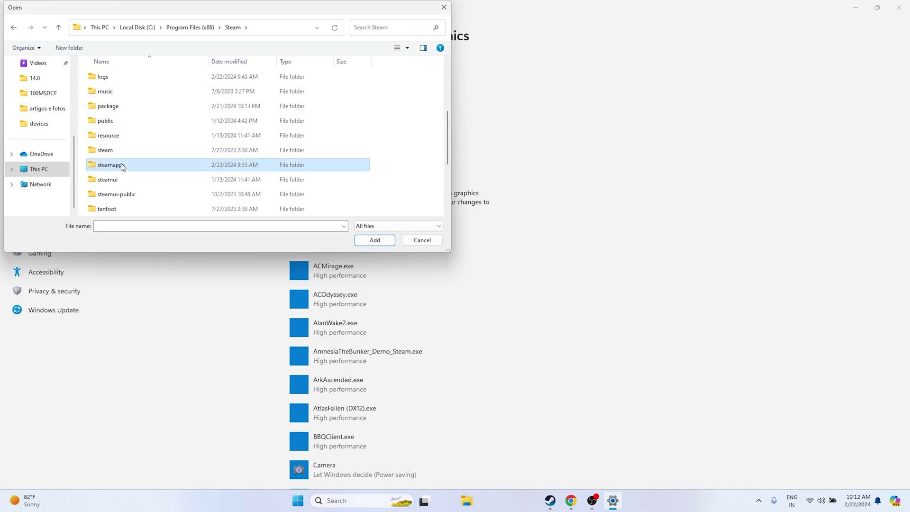
{"action": "double_click", "coordinate": [116, 78]}
Step: Add the NWXClient application from the Nightingale folder to the custom graphics options list
{"action": "scroll", "coordinate": [151, 146], "scroll_direction": "down", "scroll_amount": 10}
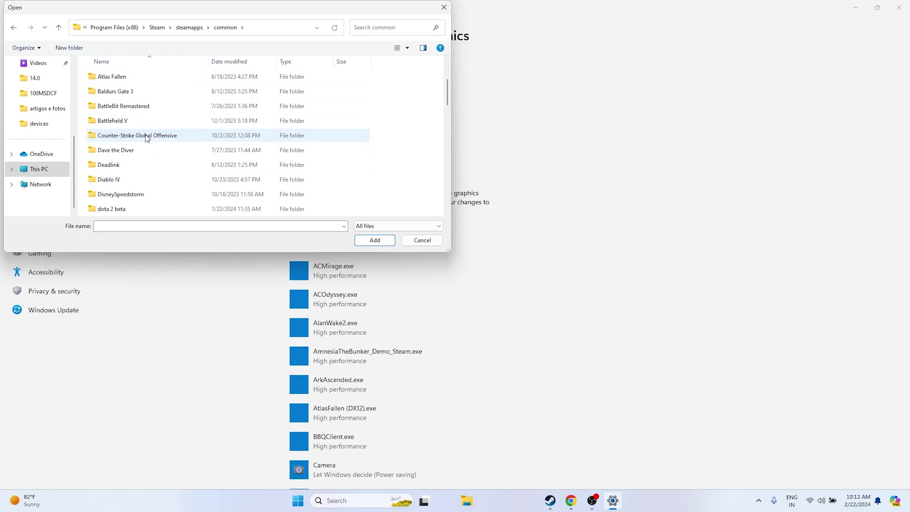
{"action": "scroll", "coordinate": [147, 137], "scroll_direction": "down", "scroll_amount": 3}
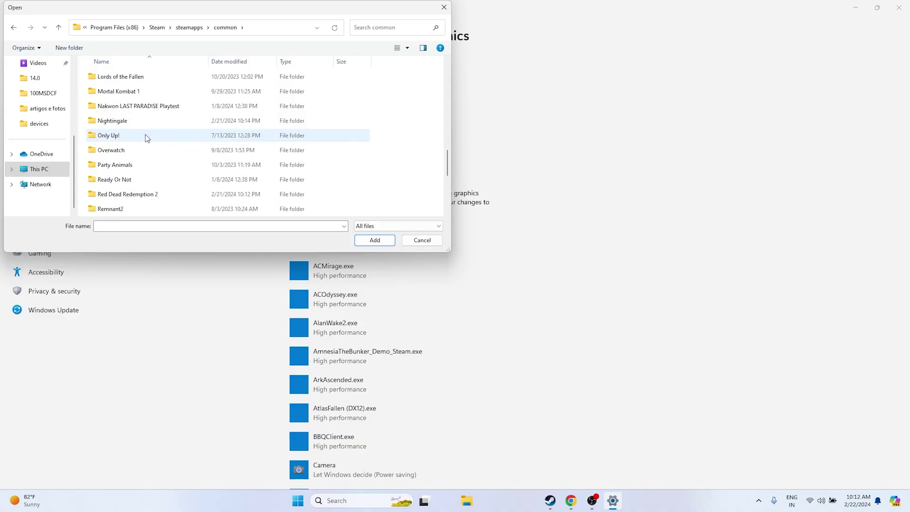
{"action": "double_click", "coordinate": [127, 123]}
{"action": "left_click", "coordinate": [127, 107]}
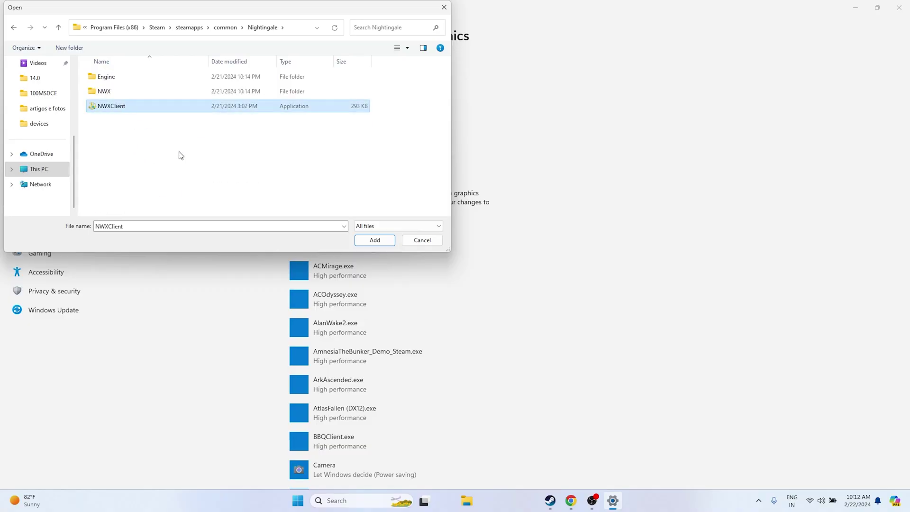
{"action": "left_click", "coordinate": [360, 240]}
Step: Set the graphics preference of the added Nightingale app to High performance, save it, and close Settings
{"action": "scroll", "coordinate": [593, 187], "scroll_direction": "down", "scroll_amount": 4}
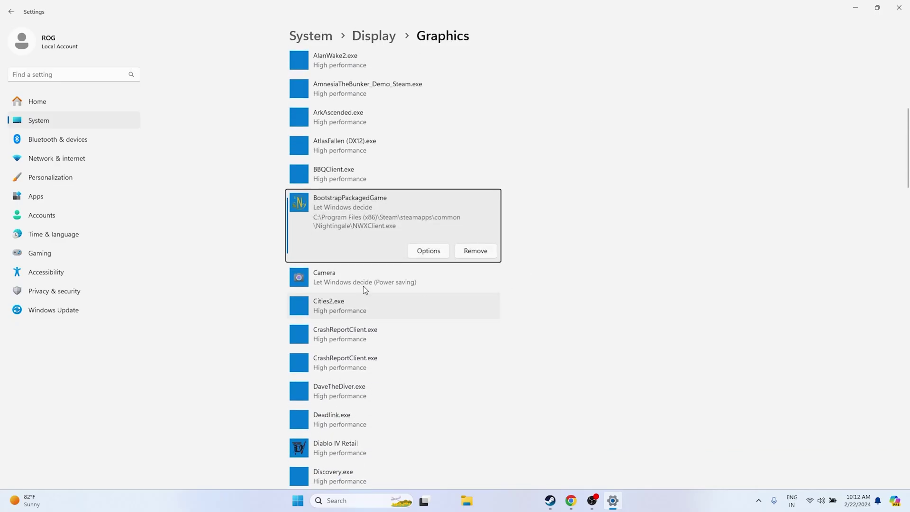
{"action": "left_click", "coordinate": [430, 252]}
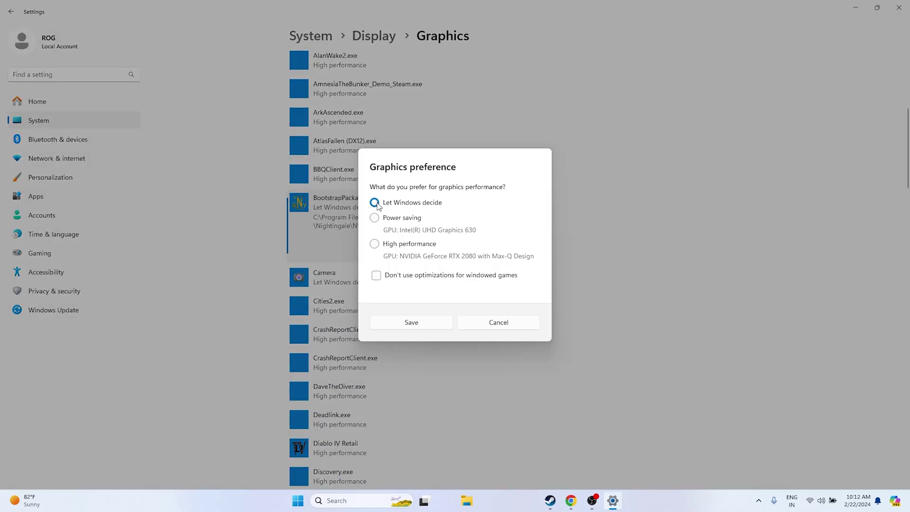
{"action": "left_click", "coordinate": [380, 244]}
{"action": "left_click", "coordinate": [435, 326]}
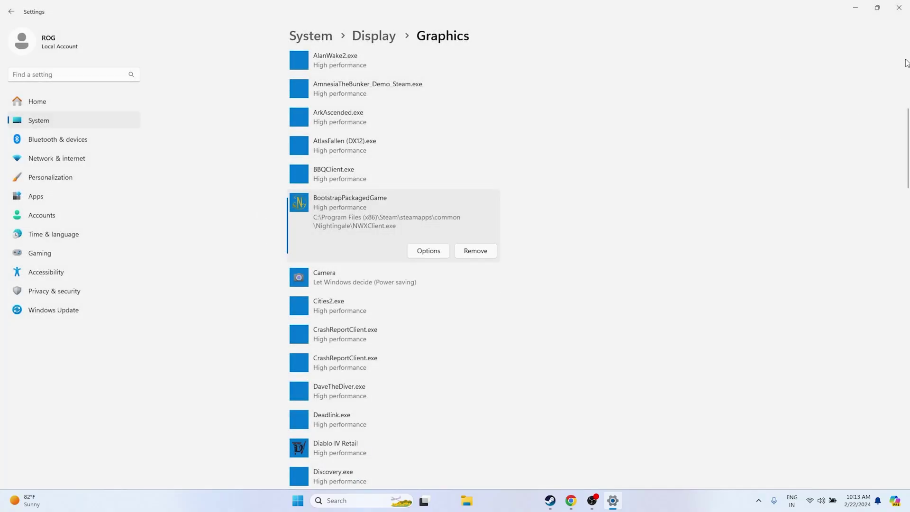
{"action": "left_click", "coordinate": [899, 8]}
{"action": "left_click", "coordinate": [560, 500]}
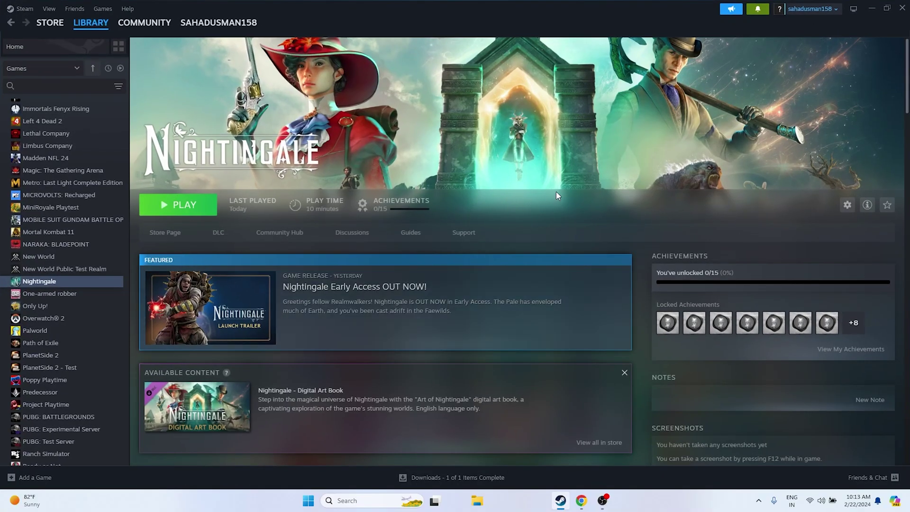
{"action": "left_click", "coordinate": [871, 10]}
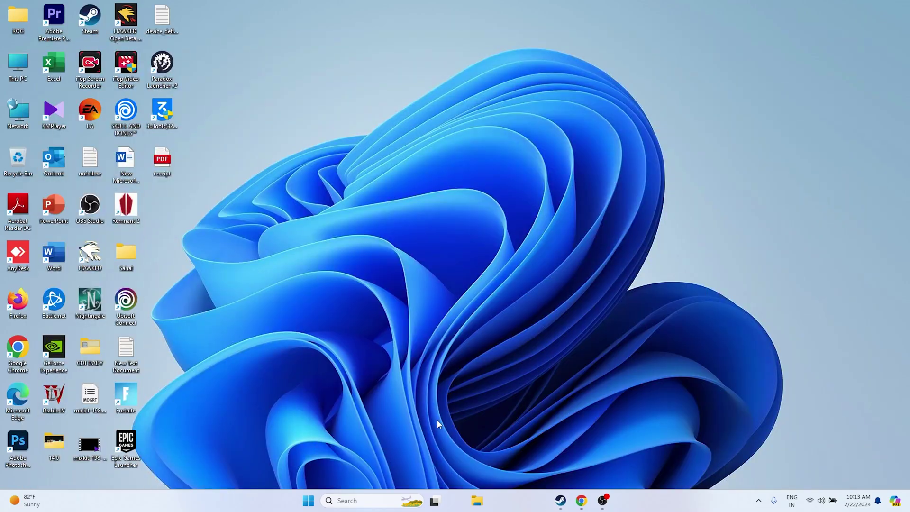
{"action": "left_click", "coordinate": [353, 504]}
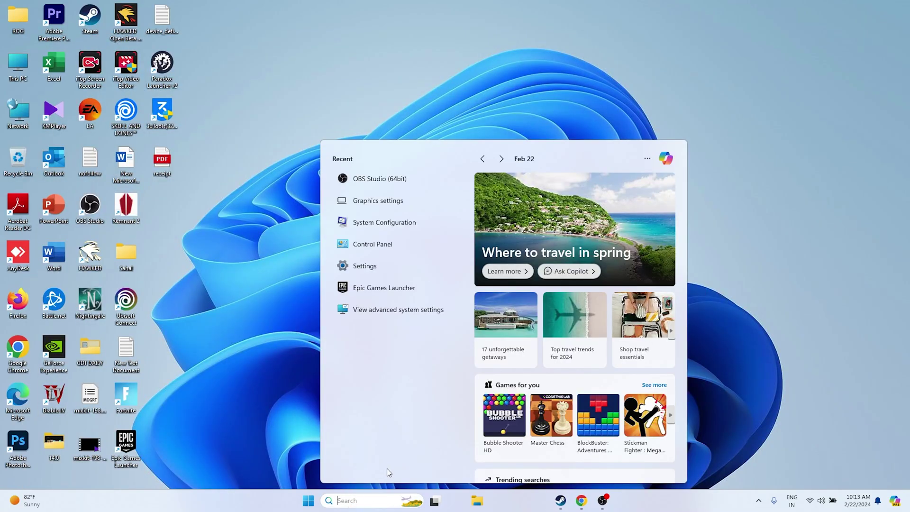
{"action": "left_click", "coordinate": [255, 307]}
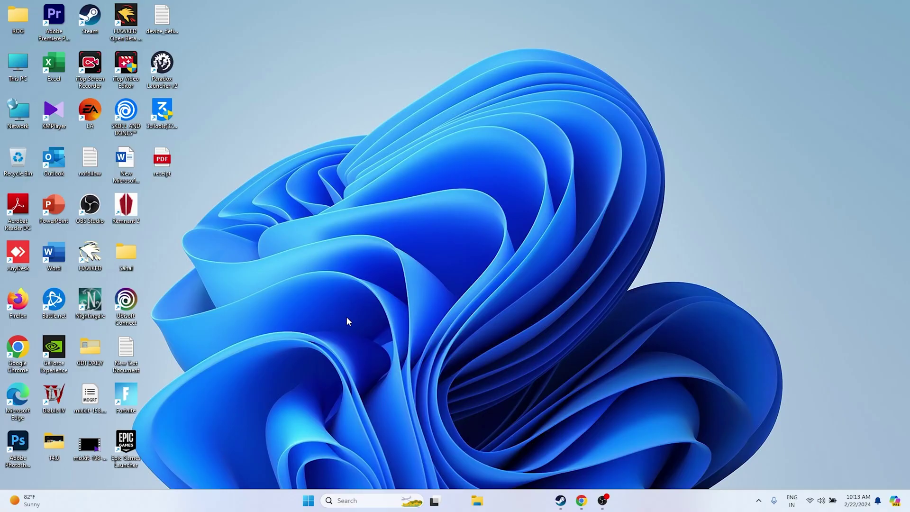
Step: Open the virtual memory settings through the advanced system performance settings and choose a custom size for drive C
{"action": "left_click", "coordinate": [364, 494]}
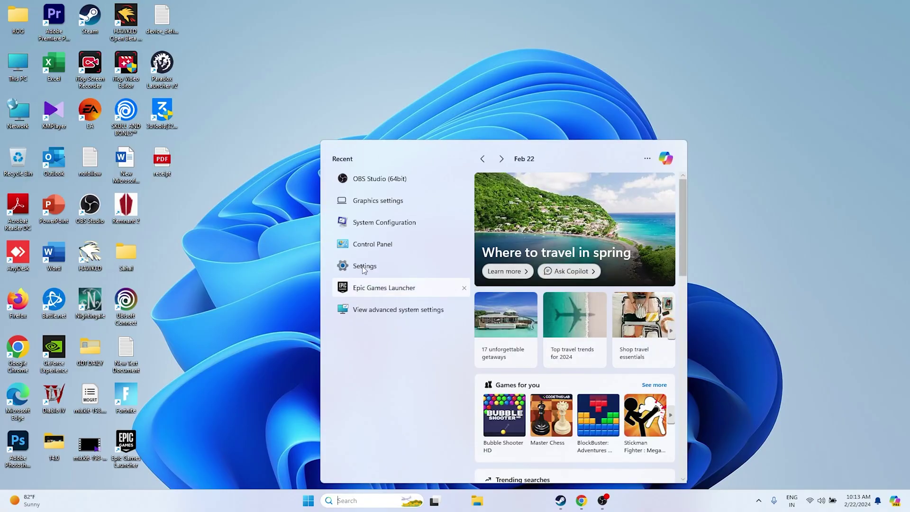
{"action": "left_click", "coordinate": [411, 311]}
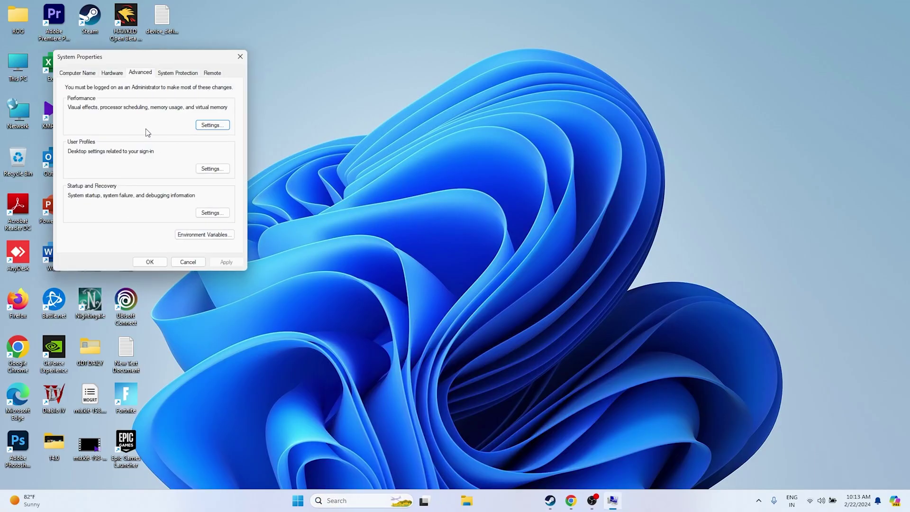
{"action": "left_click", "coordinate": [208, 124]}
{"action": "left_click", "coordinate": [123, 109]}
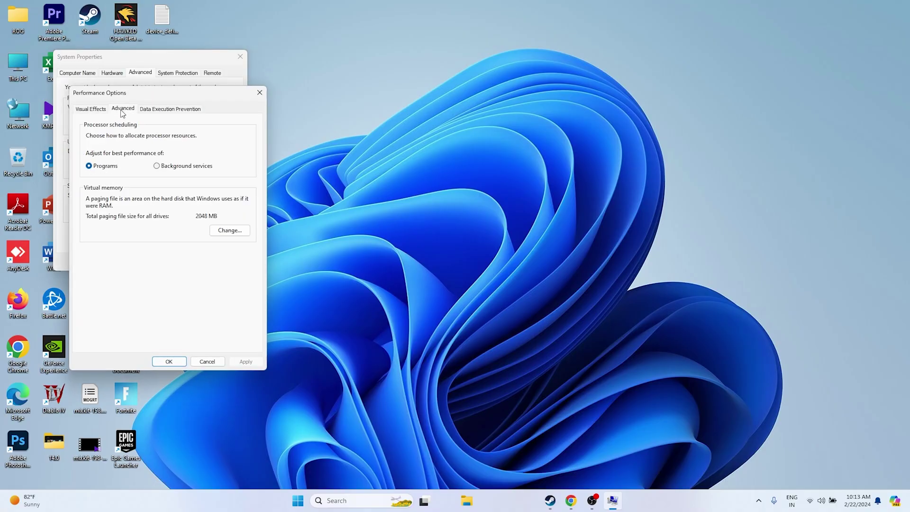
{"action": "left_click", "coordinate": [232, 234]}
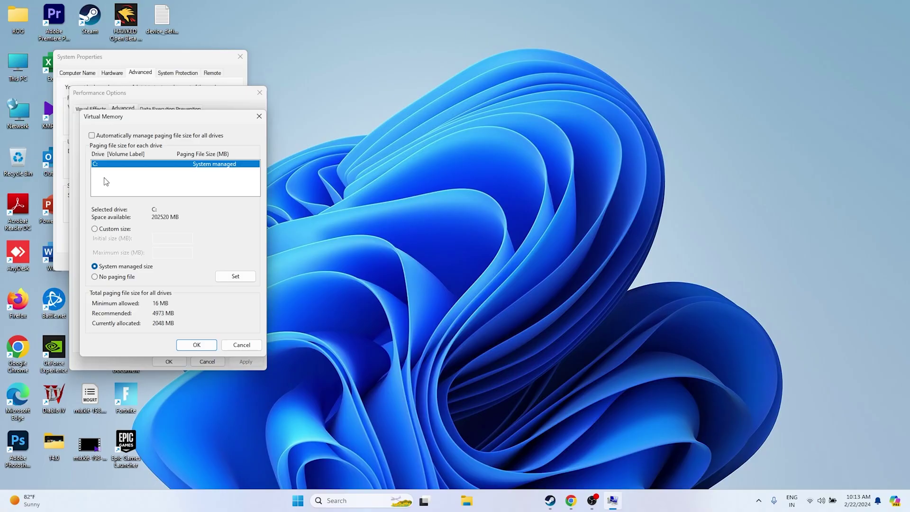
{"action": "left_click", "coordinate": [99, 232]}
{"action": "left_click", "coordinate": [164, 240]}
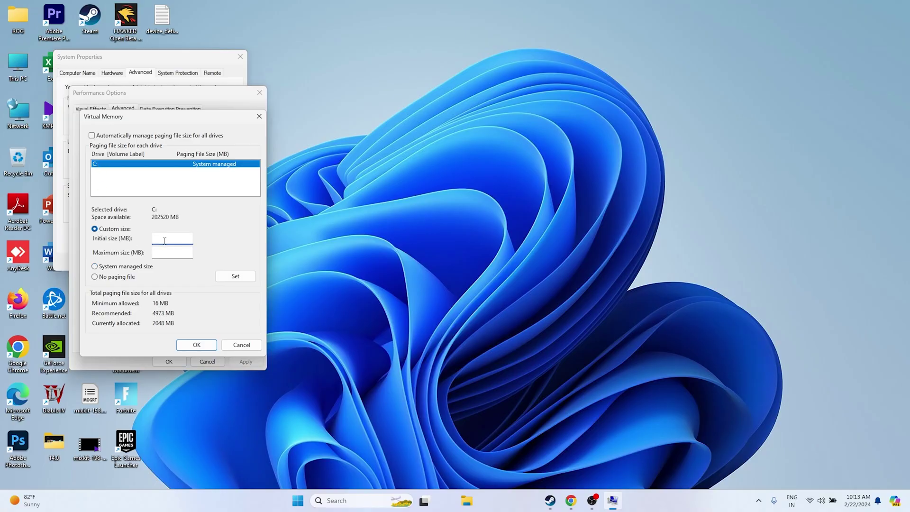
{"action": "left_click", "coordinate": [164, 252]}
Step: Open Calculator and multiply 32 by 1024
{"action": "left_click", "coordinate": [378, 503]}
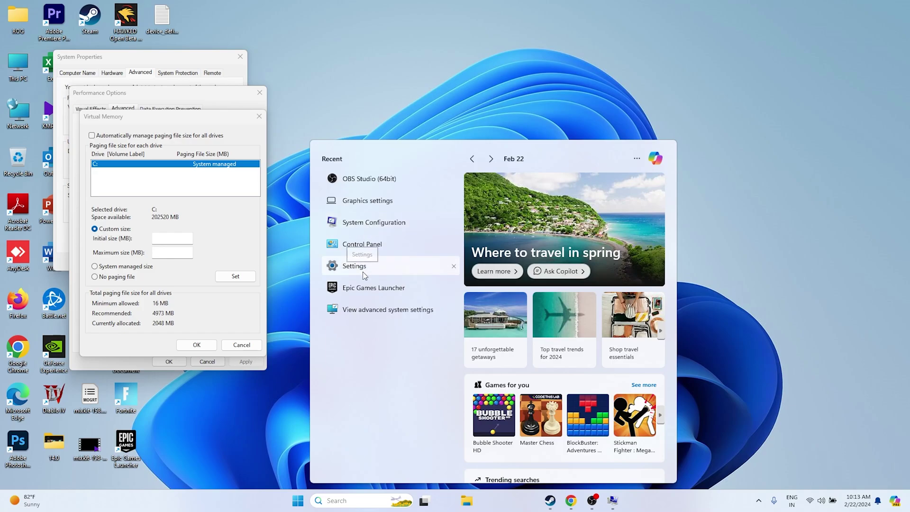
{"action": "type", "text": "cal"}
{"action": "left_click", "coordinate": [408, 207]}
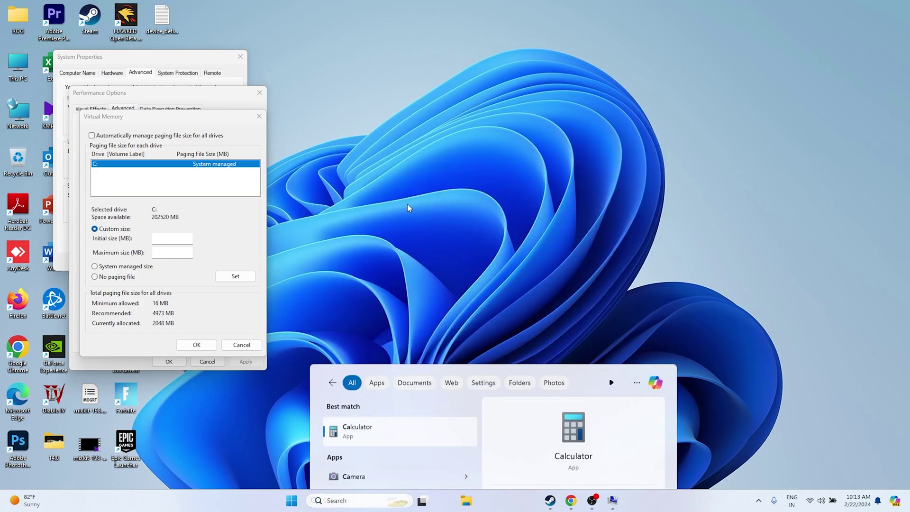
{"action": "left_click", "coordinate": [738, 288]}
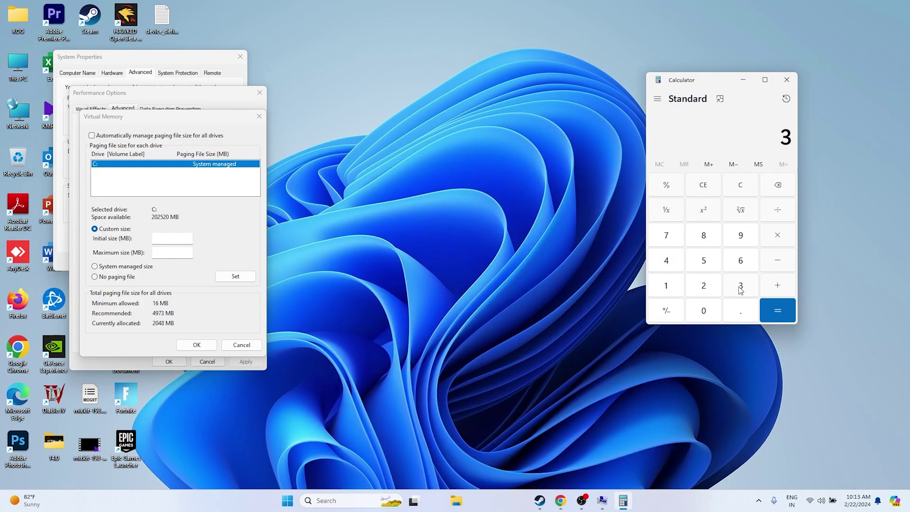
{"action": "left_click", "coordinate": [711, 288]}
{"action": "left_click", "coordinate": [775, 240]}
{"action": "left_click", "coordinate": [682, 288]}
{"action": "left_click", "coordinate": [693, 310]}
{"action": "left_click", "coordinate": [697, 288]}
{"action": "left_click", "coordinate": [675, 268]}
{"action": "left_click", "coordinate": [773, 311]}
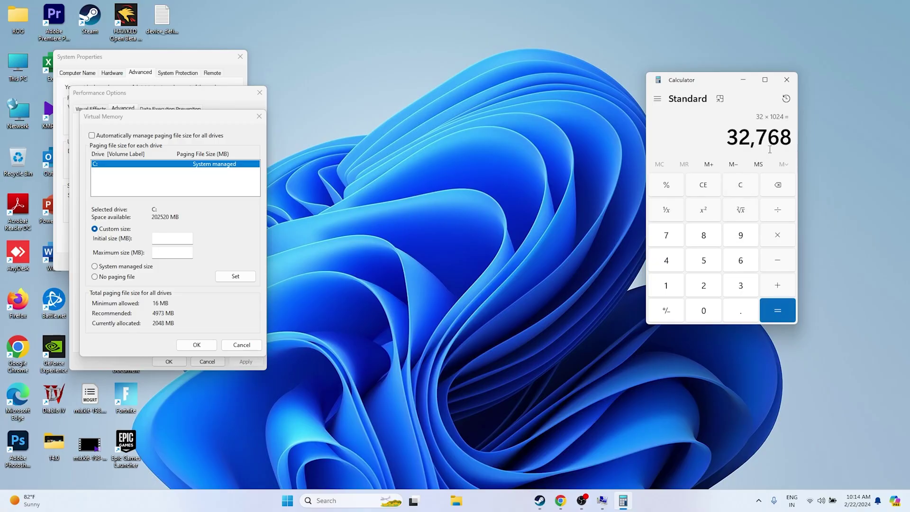
Step: Multiply the Calculator result by 1.5
{"action": "left_click", "coordinate": [772, 242]}
{"action": "left_click", "coordinate": [678, 288]}
{"action": "left_click", "coordinate": [736, 317]}
{"action": "left_click", "coordinate": [709, 266]}
{"action": "left_click", "coordinate": [769, 316]}
Step: Copy the Calculator result into the initial paging file size as 49,152 MB
{"action": "left_click_drag", "start_coordinate": [737, 140], "coordinate": [789, 141]}
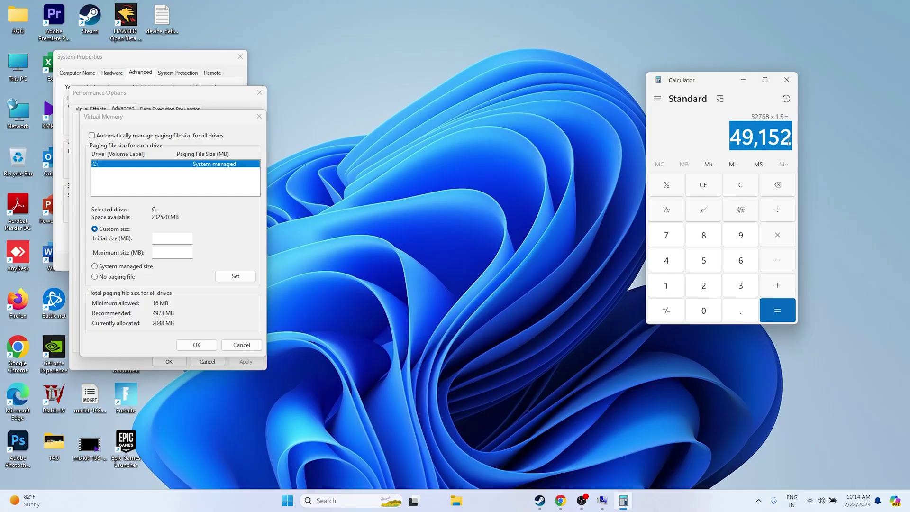
{"action": "right_click", "coordinate": [783, 145]}
{"action": "left_click", "coordinate": [806, 154]}
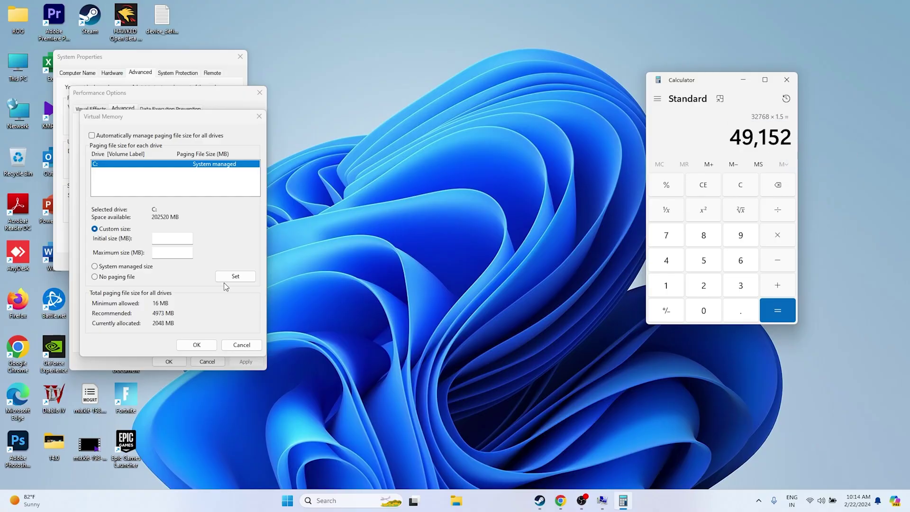
{"action": "right_click", "coordinate": [169, 237]}
{"action": "left_click", "coordinate": [193, 277]}
{"action": "left_click", "coordinate": [185, 253]}
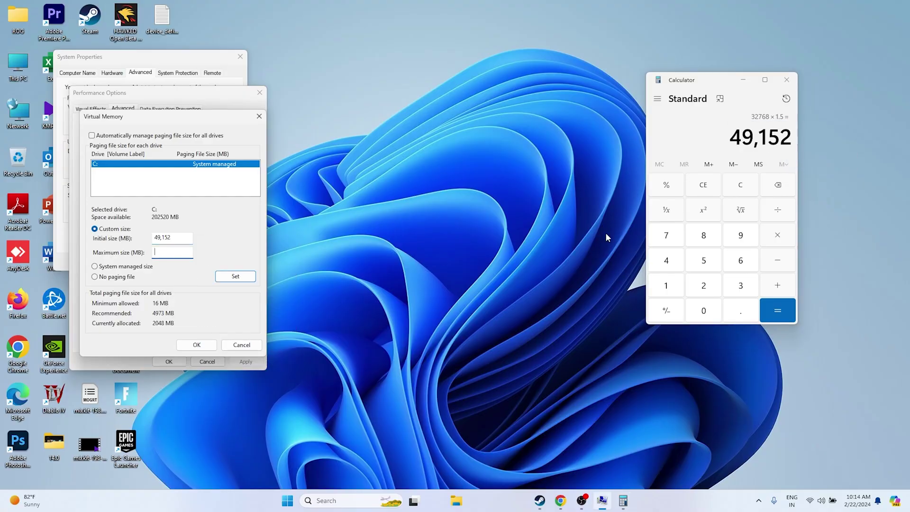
Step: Clear Calculator, multiply 32 by 1024, and multiply the result by 3
{"action": "left_click", "coordinate": [714, 189]}
{"action": "left_click", "coordinate": [738, 286]}
{"action": "left_click", "coordinate": [703, 286]}
{"action": "left_click", "coordinate": [769, 238]}
{"action": "left_click", "coordinate": [666, 286]}
{"action": "left_click", "coordinate": [704, 310]}
{"action": "left_click", "coordinate": [704, 286]}
{"action": "left_click", "coordinate": [666, 260]}
{"action": "left_click", "coordinate": [768, 308]}
{"action": "left_click", "coordinate": [778, 235]}
{"action": "left_click", "coordinate": [740, 285]}
{"action": "left_click", "coordinate": [766, 306]}
Step: Copy the new Calculator result into the maximum paging file size as 98,304 MB
{"action": "left_click_drag", "start_coordinate": [730, 135], "coordinate": [795, 142]}
{"action": "right_click", "coordinate": [773, 141]}
{"action": "left_click", "coordinate": [788, 149]}
{"action": "right_click", "coordinate": [182, 250]}
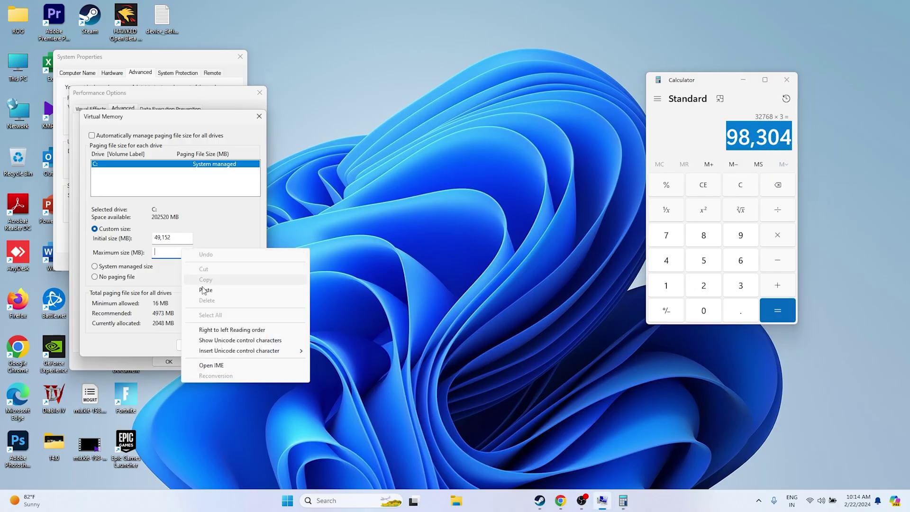
{"action": "left_click", "coordinate": [205, 289]}
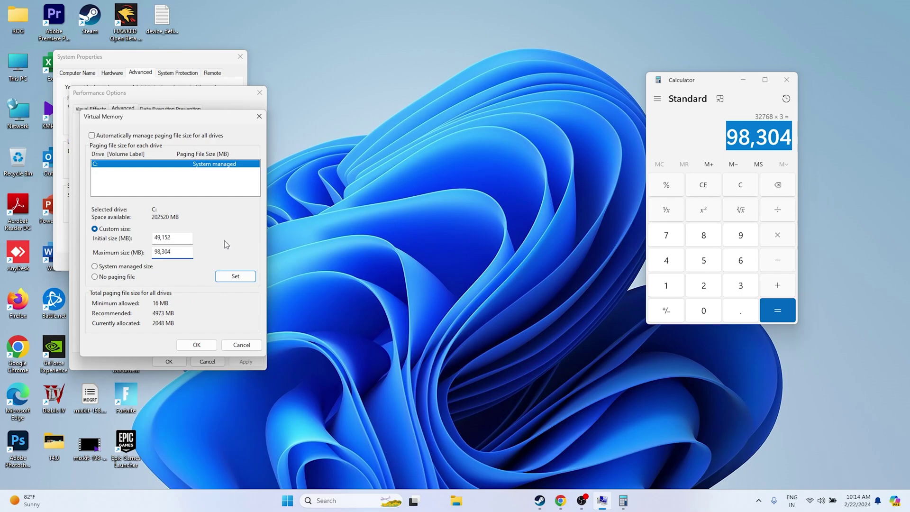
Step: Accept the virtual memory and performance options, then close System Properties and Calculator
{"action": "left_click", "coordinate": [196, 345]}
{"action": "left_click", "coordinate": [169, 361]}
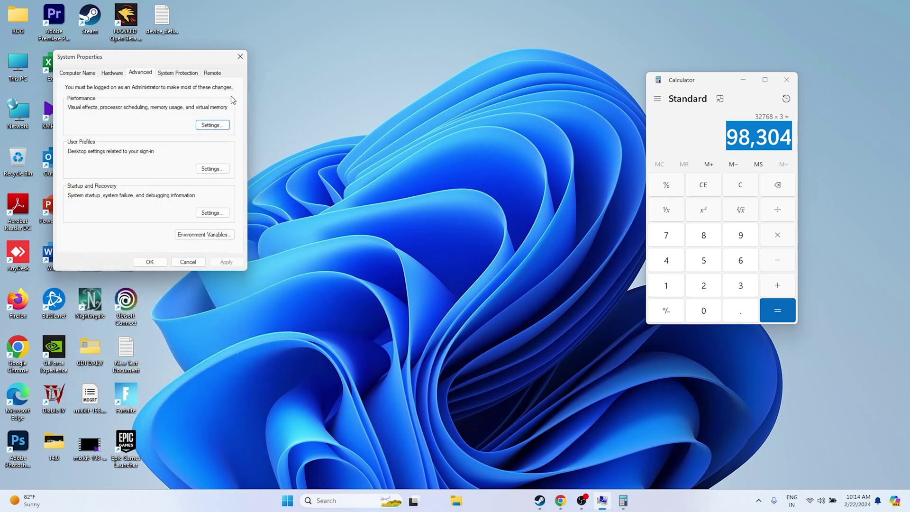
{"action": "left_click", "coordinate": [240, 56]}
{"action": "left_click", "coordinate": [787, 79]}
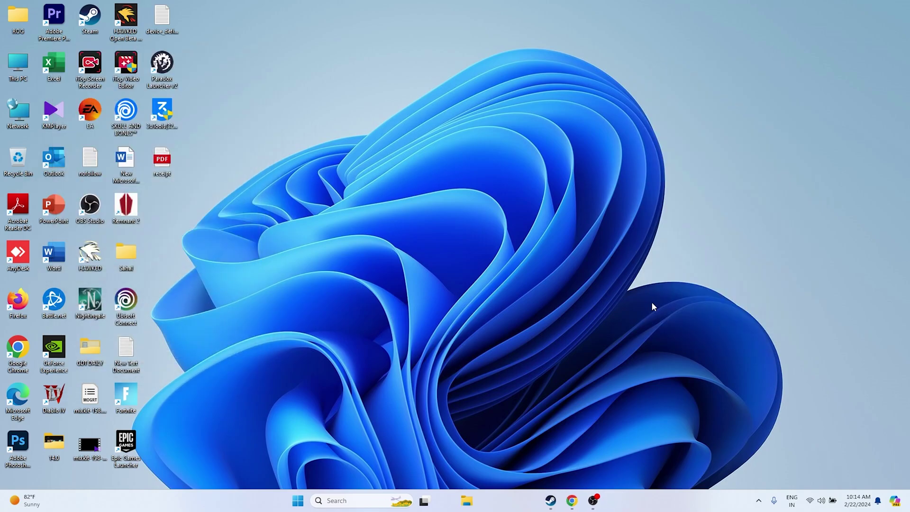
{"action": "left_click", "coordinate": [550, 501]}
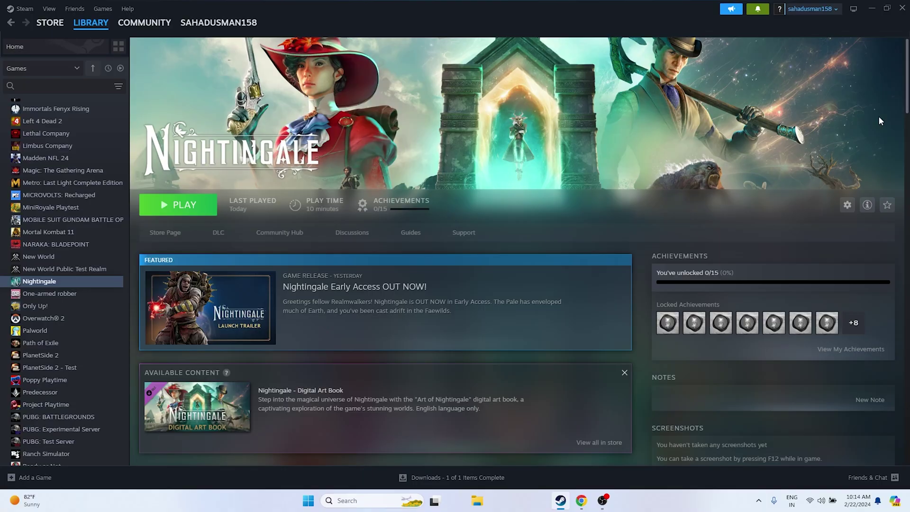
{"action": "left_click", "coordinate": [879, 9]}
Step: Check the Windows Update status in Settings, close Settings and return to Steam
{"action": "left_click", "coordinate": [351, 501]}
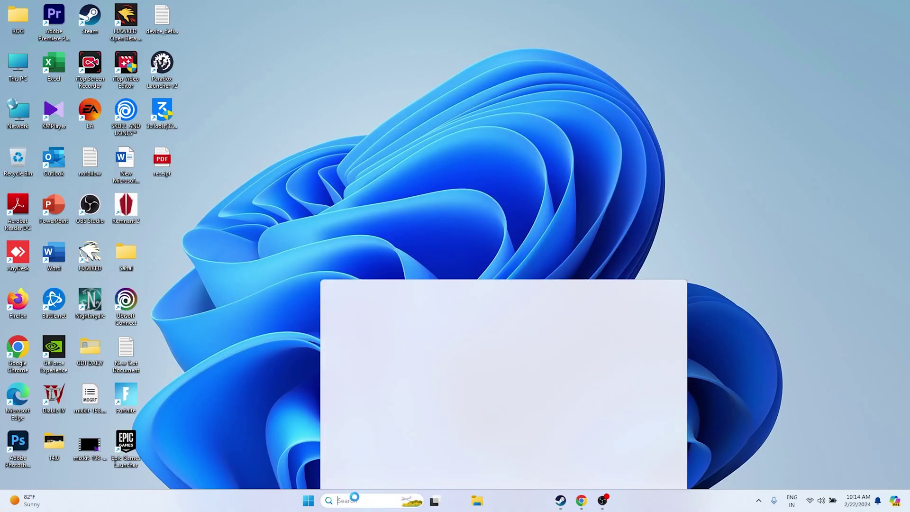
{"action": "left_click", "coordinate": [365, 287]}
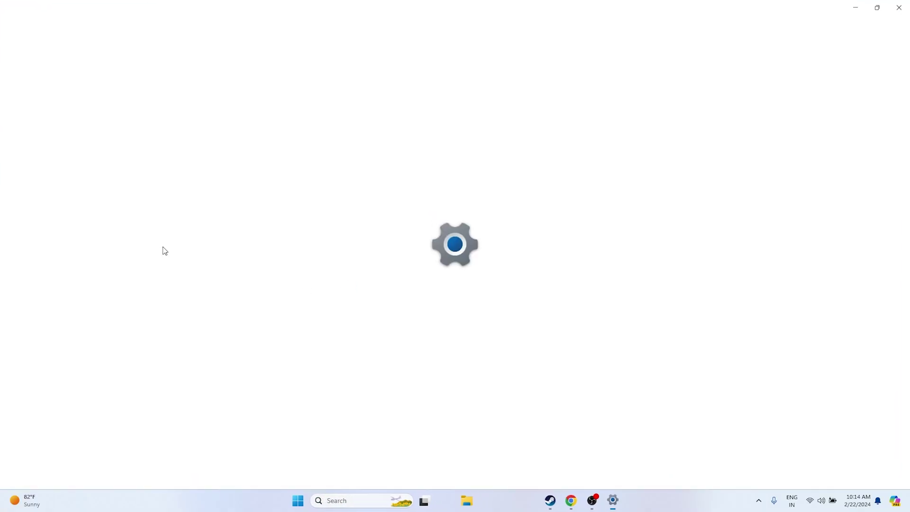
{"action": "left_click", "coordinate": [67, 311]}
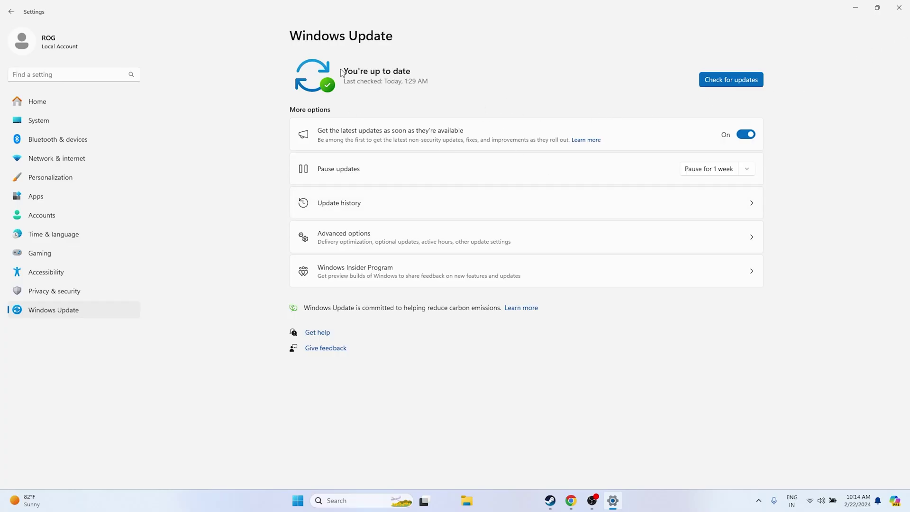
{"action": "left_click", "coordinate": [899, 7]}
{"action": "left_click", "coordinate": [559, 501]}
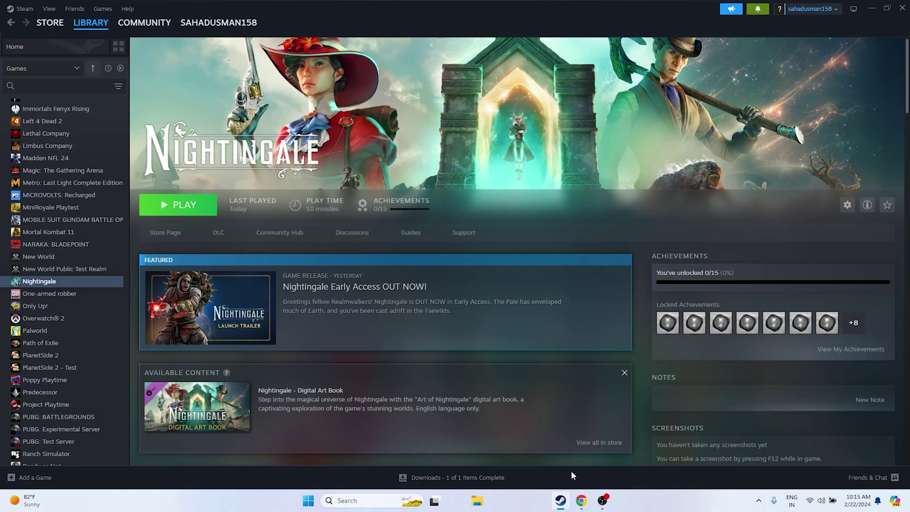
Step: Switch to Chrome, decline NVIDIA's push notifications, and view the AMD support page before returning to the GeForce Drivers page
{"action": "left_click", "coordinate": [581, 500]}
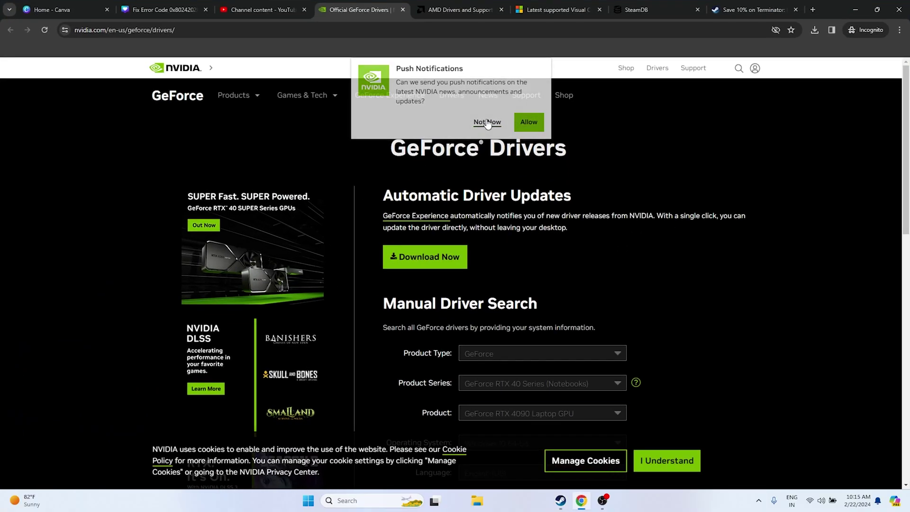
{"action": "left_click", "coordinate": [487, 123]}
{"action": "left_click", "coordinate": [432, 5]}
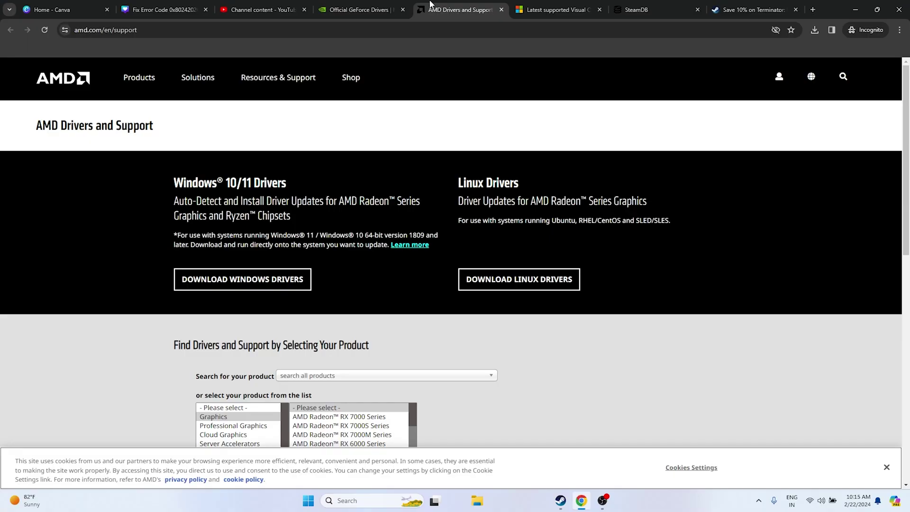
{"action": "left_click", "coordinate": [375, 8]}
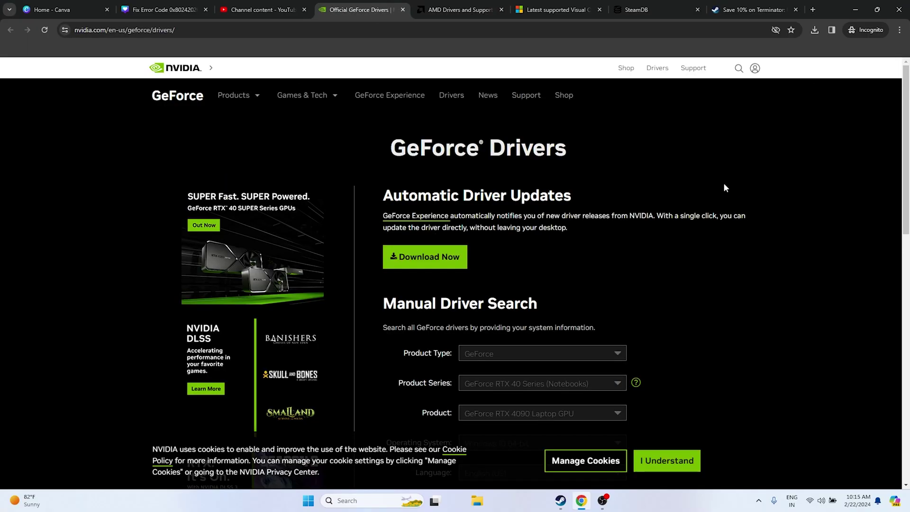
Step: Run a manual driver search for GeForce, GeForce RTX 40 Series, NVIDIA GeForce RTX 4090 D and Windows 11
{"action": "scroll", "coordinate": [746, 170], "scroll_direction": "down", "scroll_amount": 4}
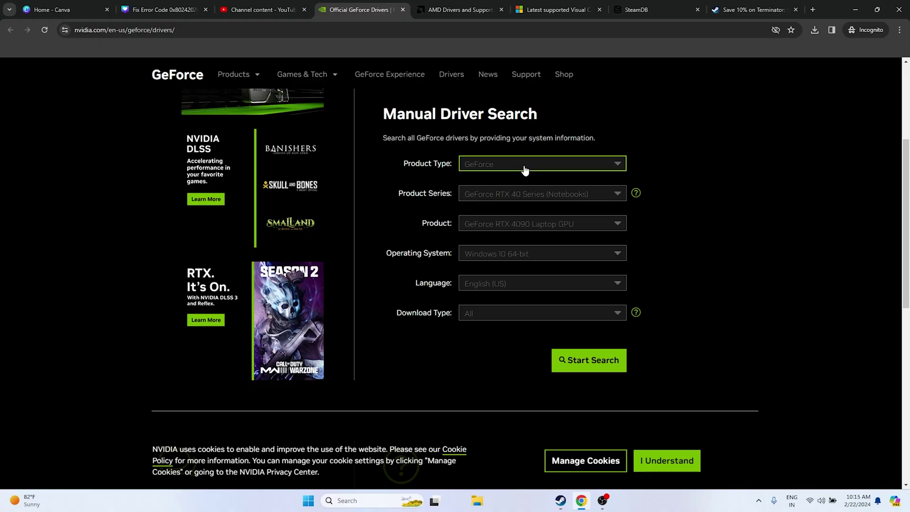
{"action": "left_click", "coordinate": [493, 166]}
{"action": "left_click", "coordinate": [494, 181]}
{"action": "left_click", "coordinate": [494, 195]}
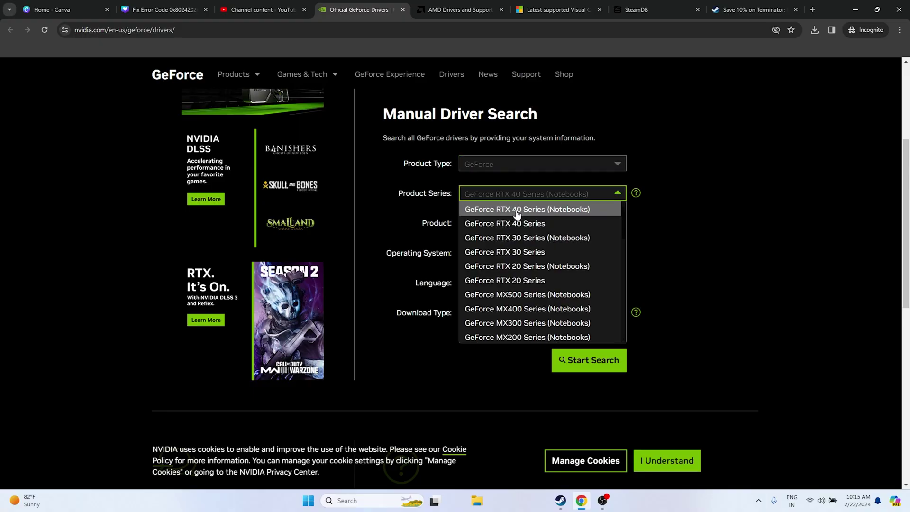
{"action": "left_click", "coordinate": [527, 224]}
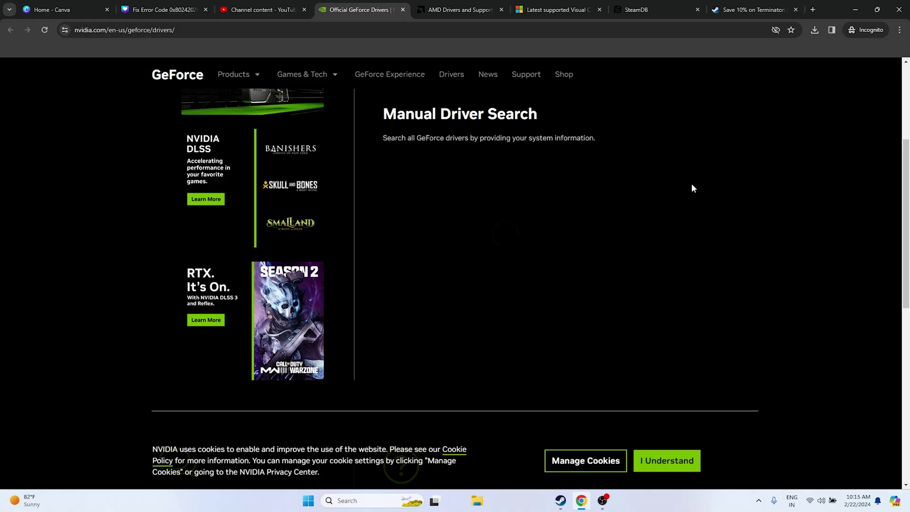
{"action": "left_click", "coordinate": [504, 223]}
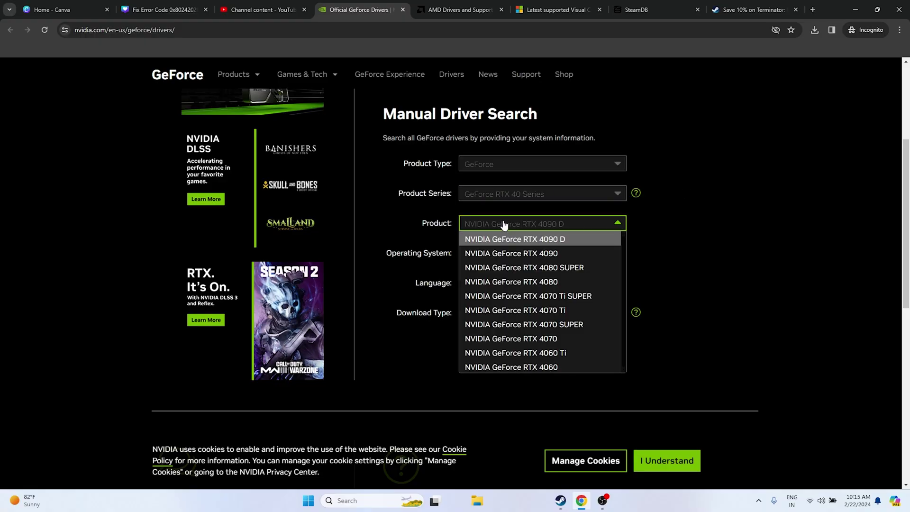
{"action": "left_click", "coordinate": [532, 234]}
{"action": "left_click", "coordinate": [538, 253]}
{"action": "left_click", "coordinate": [519, 280]}
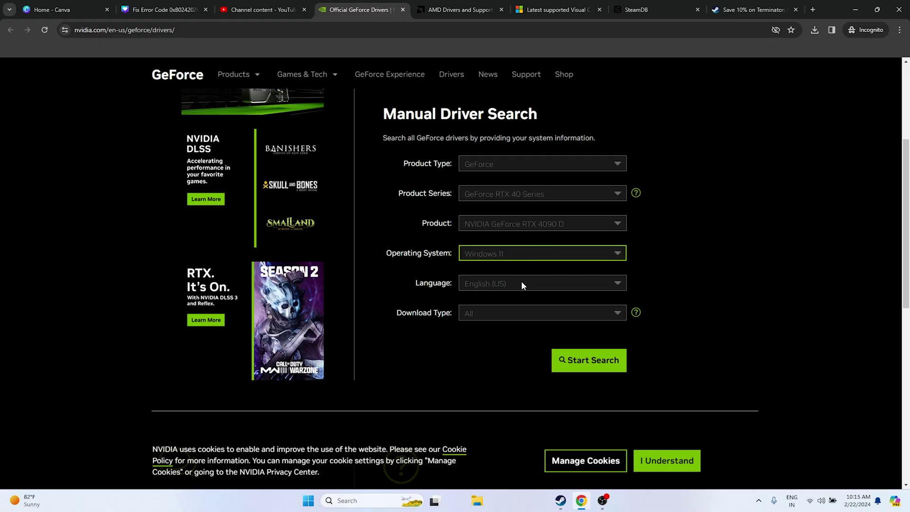
{"action": "left_click", "coordinate": [593, 362]}
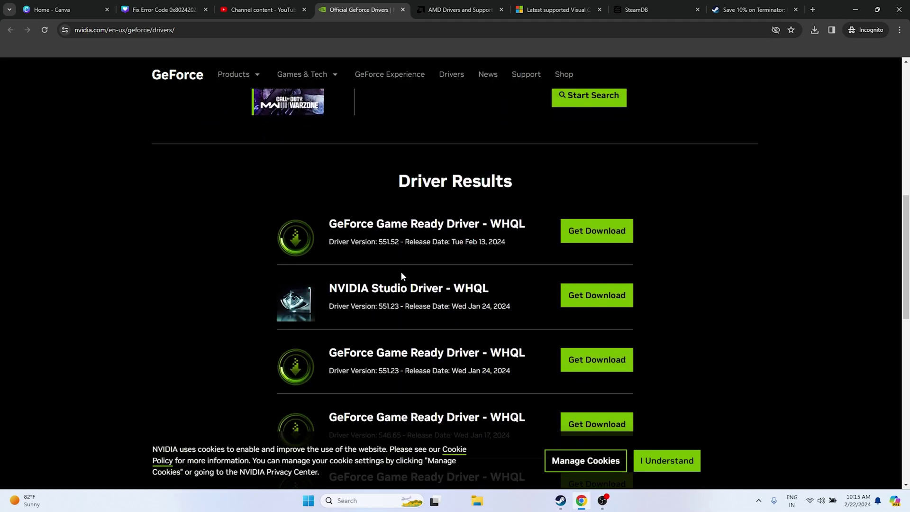
Step: Download the GeForce Game Ready Driver version 551.52 released February 13, 2024, and check its download progress
{"action": "left_click_drag", "start_coordinate": [380, 240], "coordinate": [398, 239]}
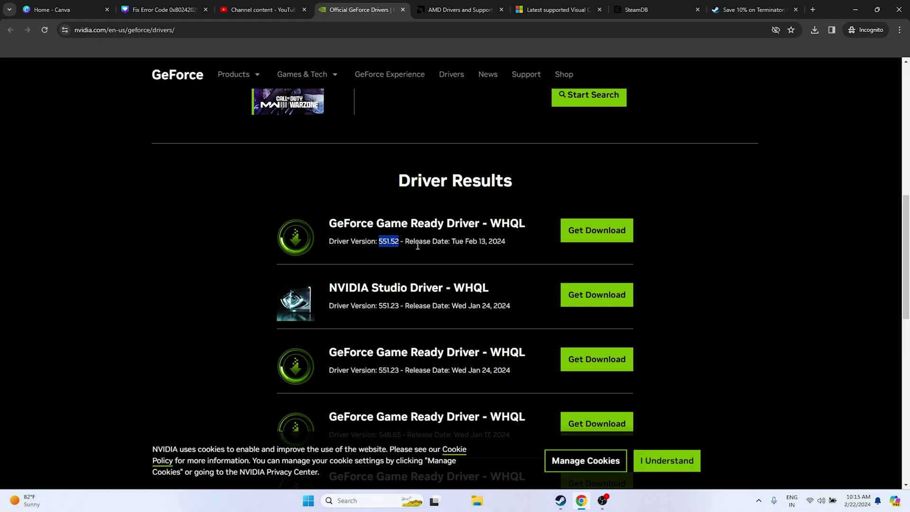
{"action": "left_click_drag", "start_coordinate": [479, 242], "coordinate": [506, 244]}
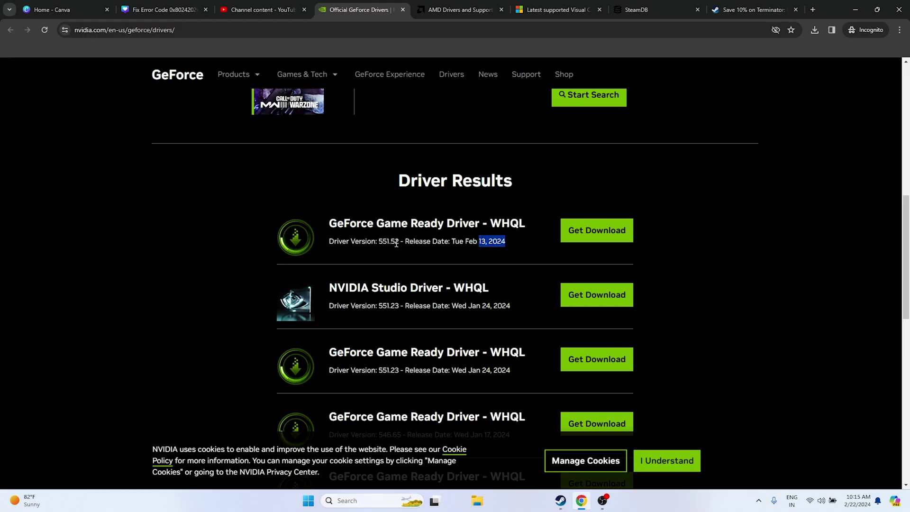
{"action": "left_click", "coordinate": [604, 229]}
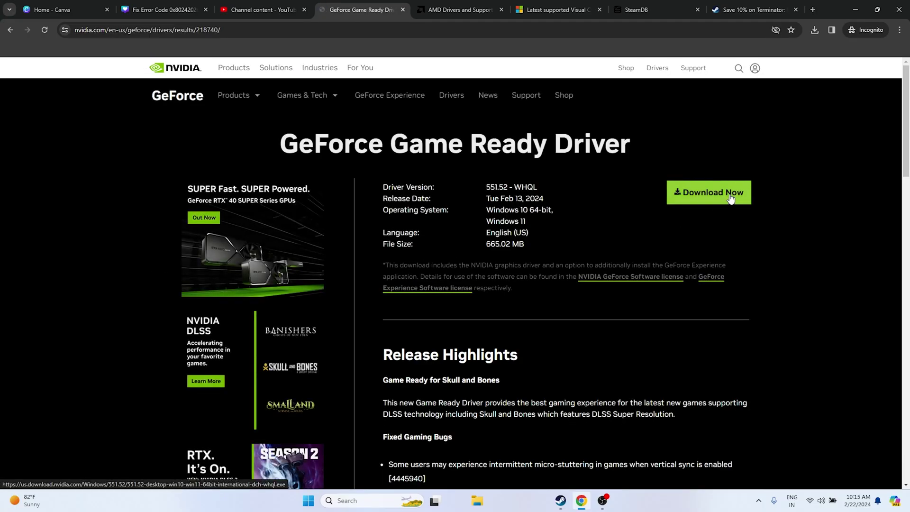
{"action": "left_click", "coordinate": [707, 191]}
{"action": "left_click", "coordinate": [391, 241]}
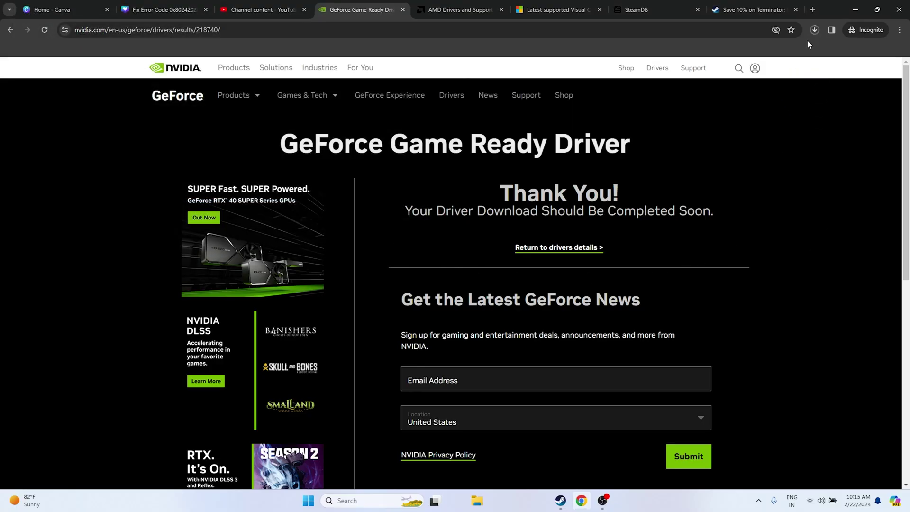
{"action": "left_click", "coordinate": [814, 31]}
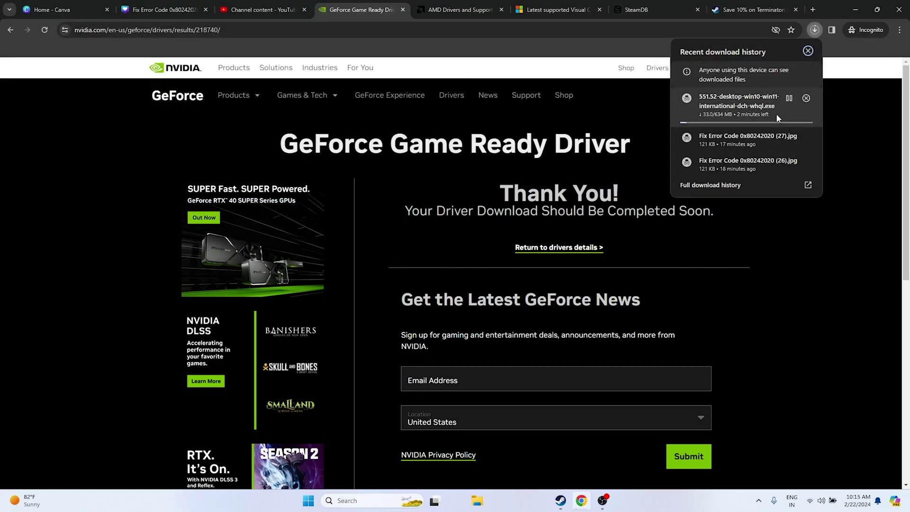
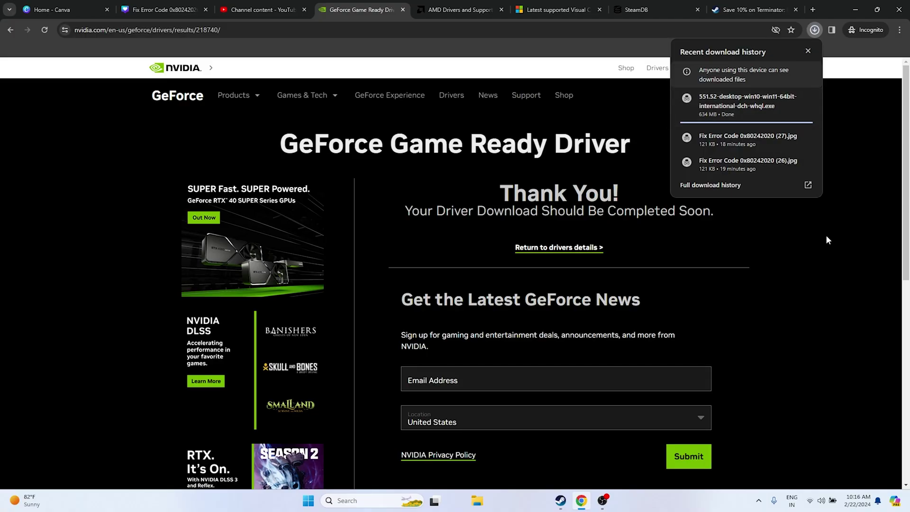
{"action": "mouse_move", "coordinate": [740, 112]}
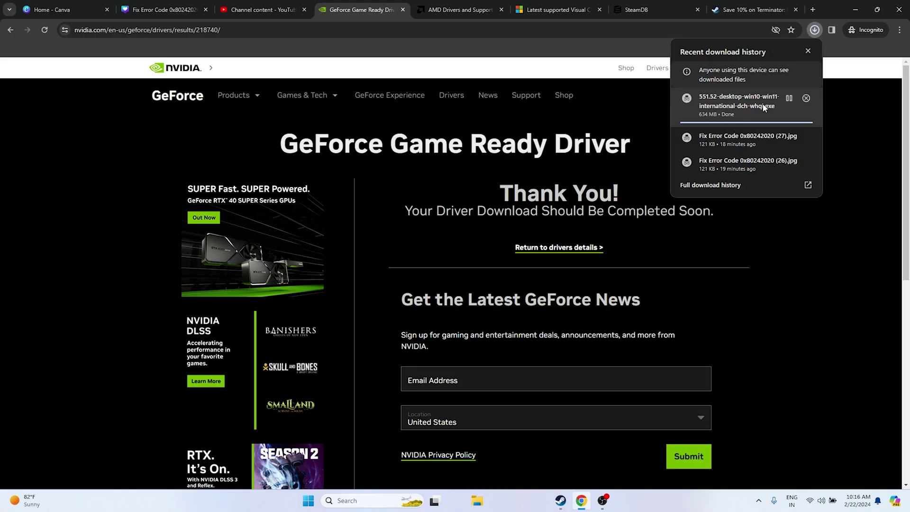
{"action": "left_click", "coordinate": [800, 266]}
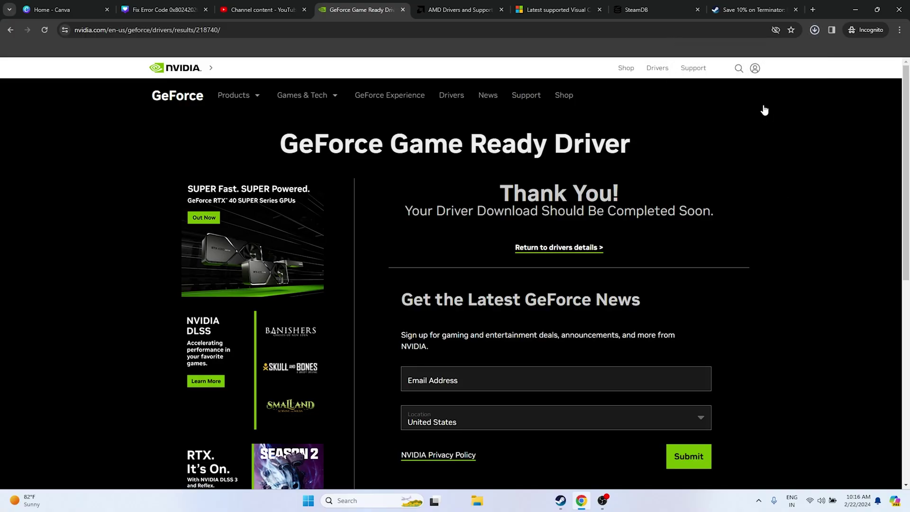
Step: Run the 551.52 driver installer from the Downloads folder with the default extraction path, then minimize it and close File Explorer
{"action": "left_click", "coordinate": [856, 10]}
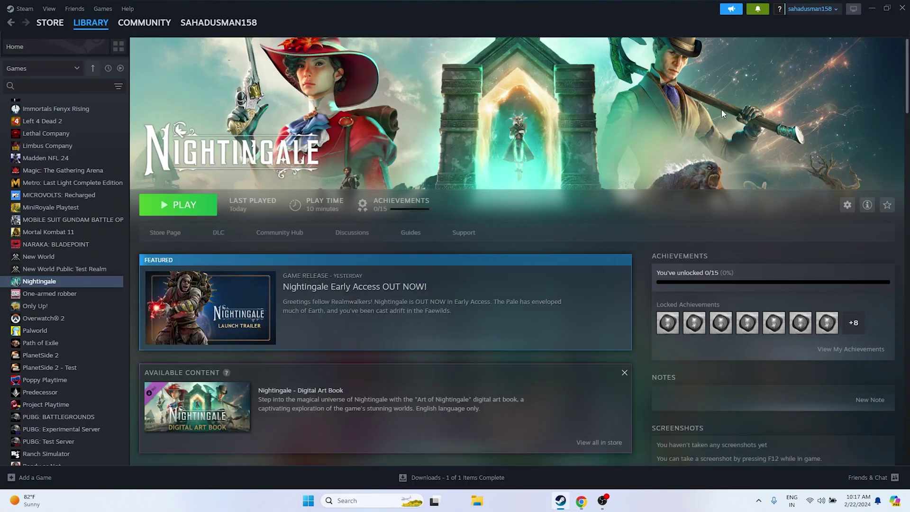
{"action": "left_click", "coordinate": [871, 9]}
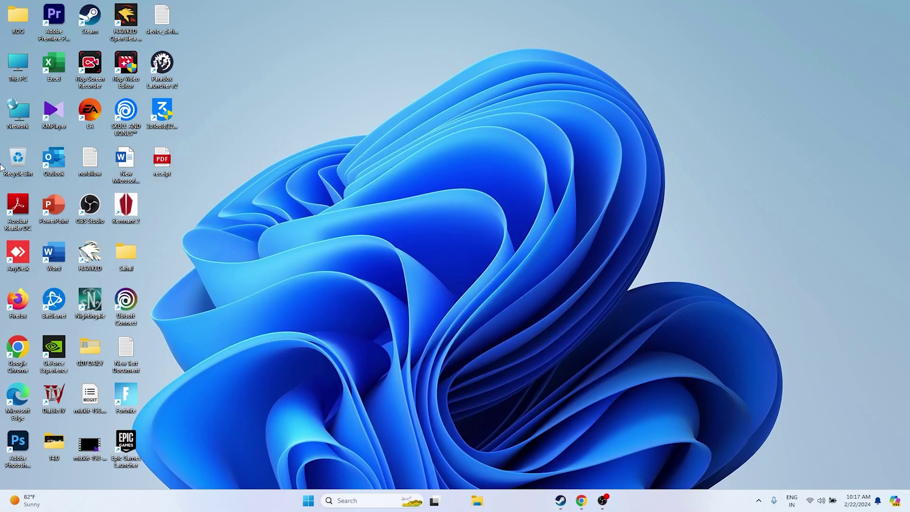
{"action": "double_click", "coordinate": [21, 59]}
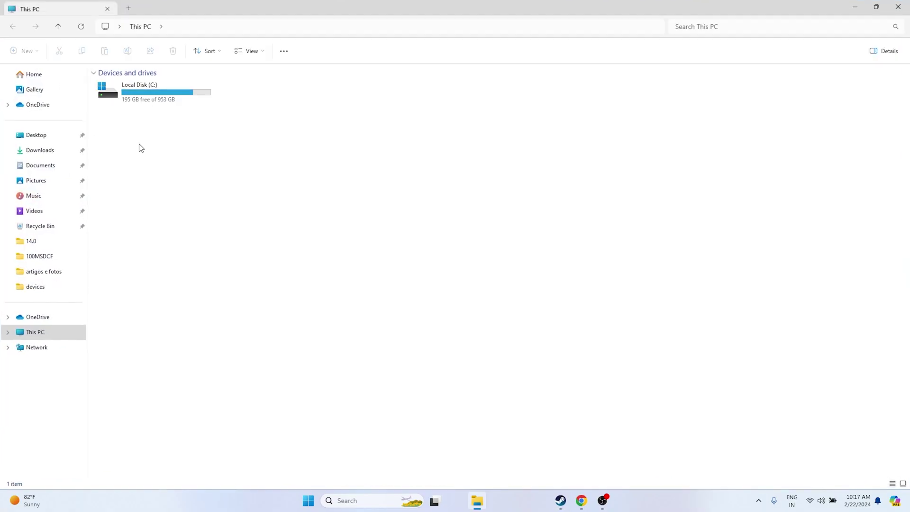
{"action": "left_click", "coordinate": [50, 150]}
{"action": "double_click", "coordinate": [154, 189]}
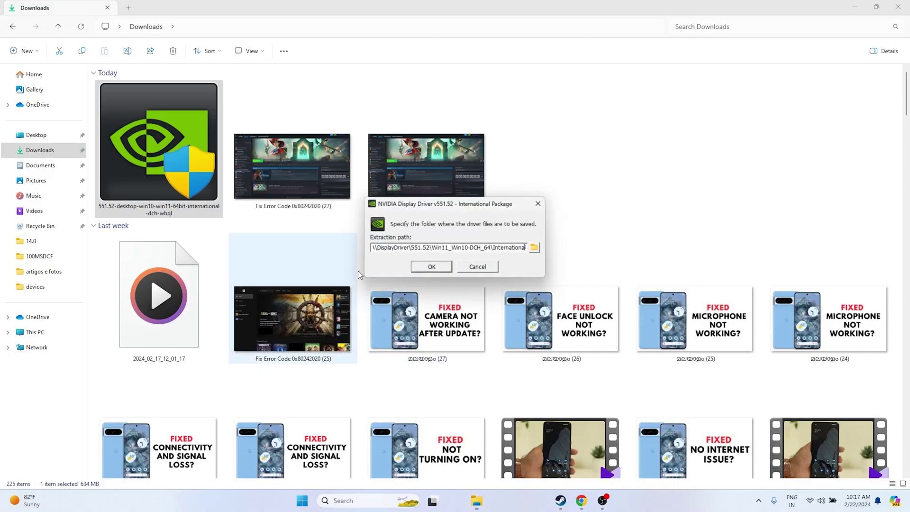
{"action": "left_click", "coordinate": [418, 267]}
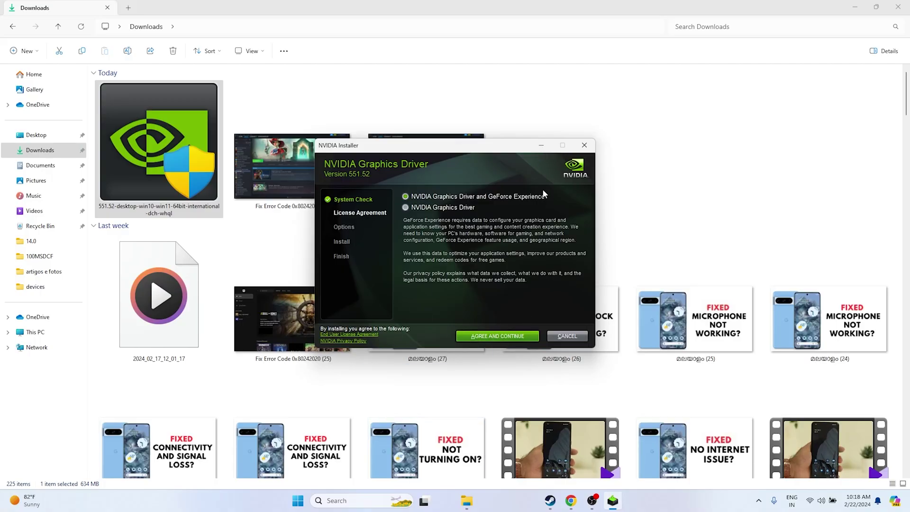
{"action": "left_click", "coordinate": [541, 145]}
{"action": "left_click", "coordinate": [904, 5]}
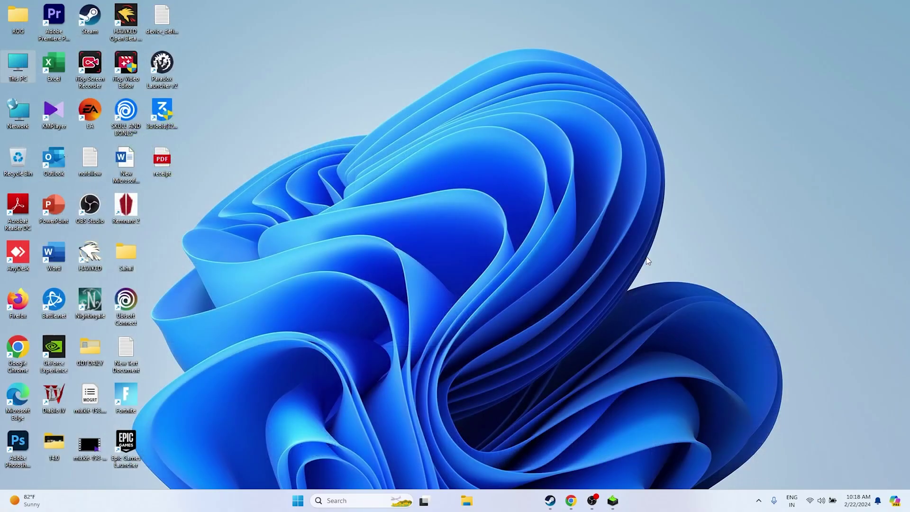
Step: Switch to Chrome and look up AMD drivers for Graphics, AMD Radeon RX 7000S Series, AMD Radeon RX 7600S
{"action": "left_click", "coordinate": [570, 501]}
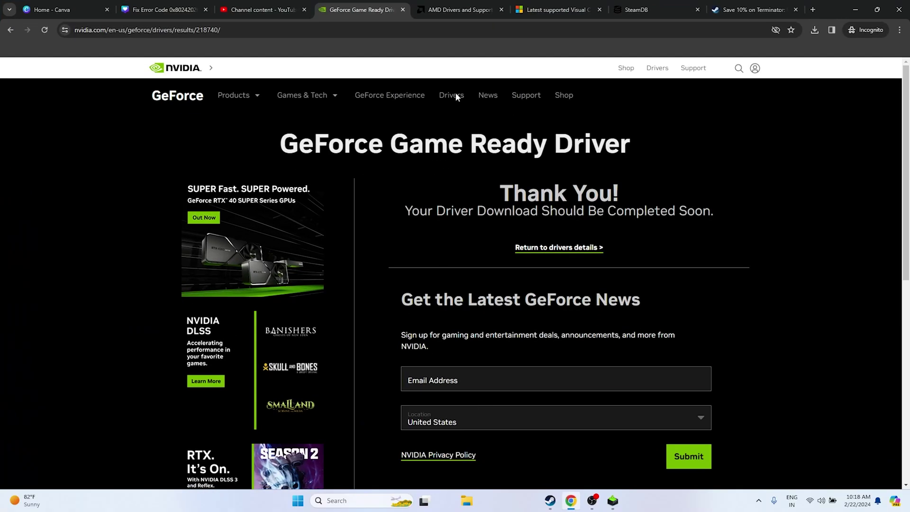
{"action": "left_click", "coordinate": [453, 10]}
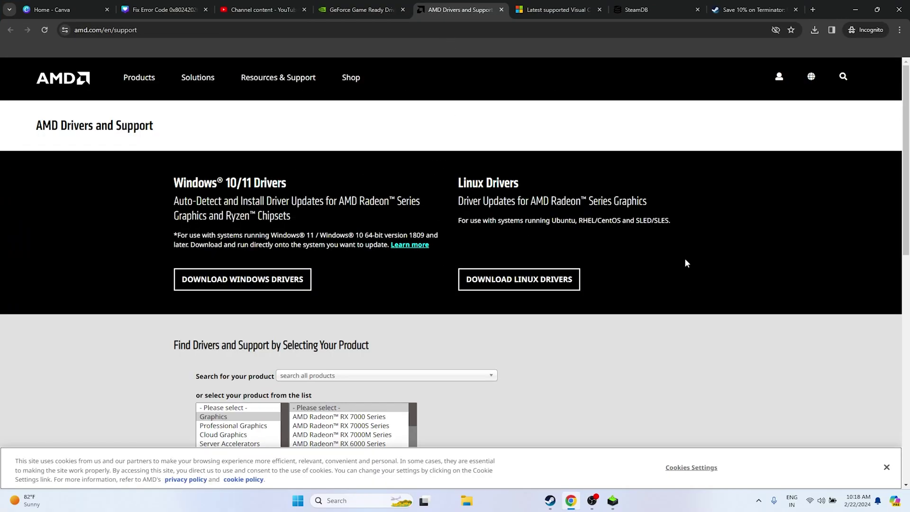
{"action": "scroll", "coordinate": [685, 256], "scroll_direction": "down", "scroll_amount": 3}
{"action": "left_click", "coordinate": [215, 276]}
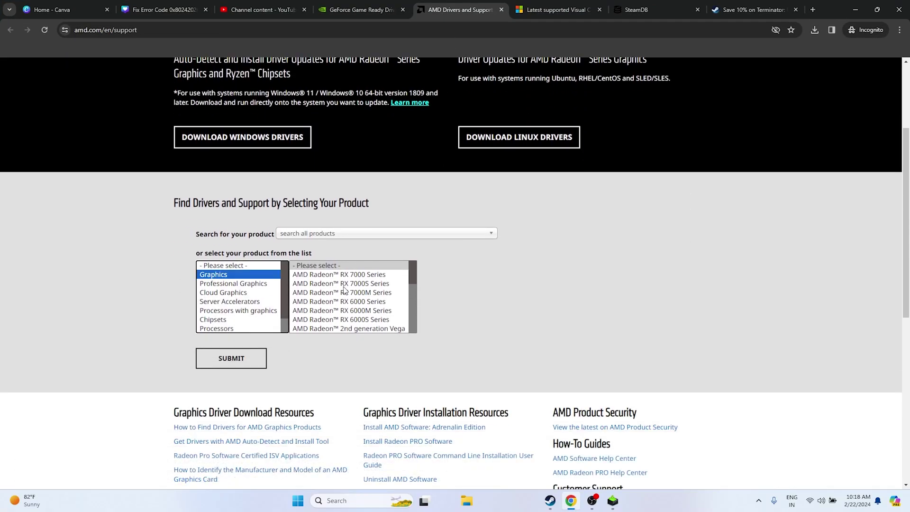
{"action": "left_click", "coordinate": [353, 284]}
{"action": "left_click", "coordinate": [477, 277]}
{"action": "left_click", "coordinate": [555, 285]}
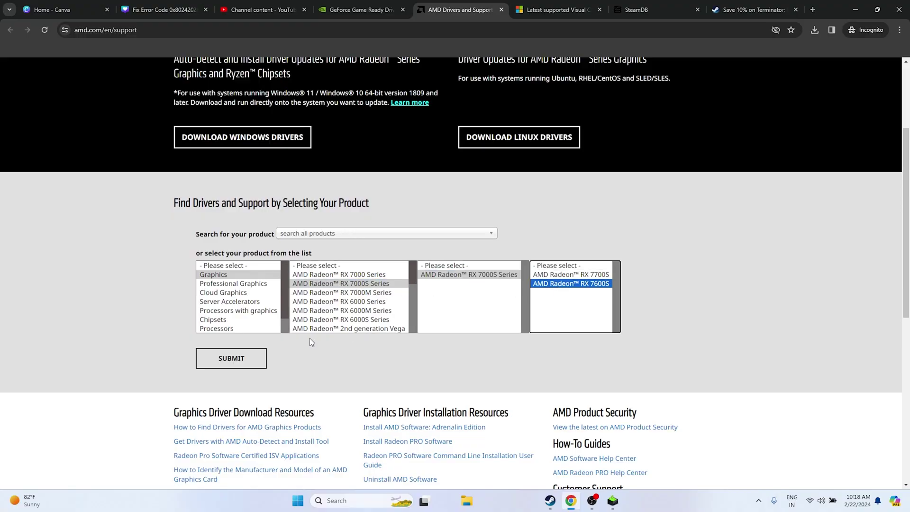
{"action": "left_click", "coordinate": [258, 356]}
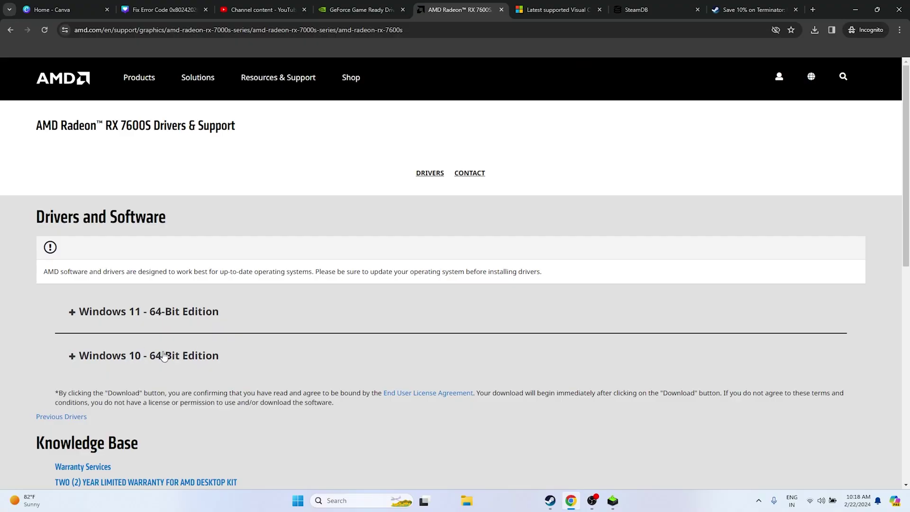
Step: Expand the Windows 11 - 64-Bit Edition drivers and examine the Auto-Detect and Install download's file size
{"action": "left_click", "coordinate": [205, 321]}
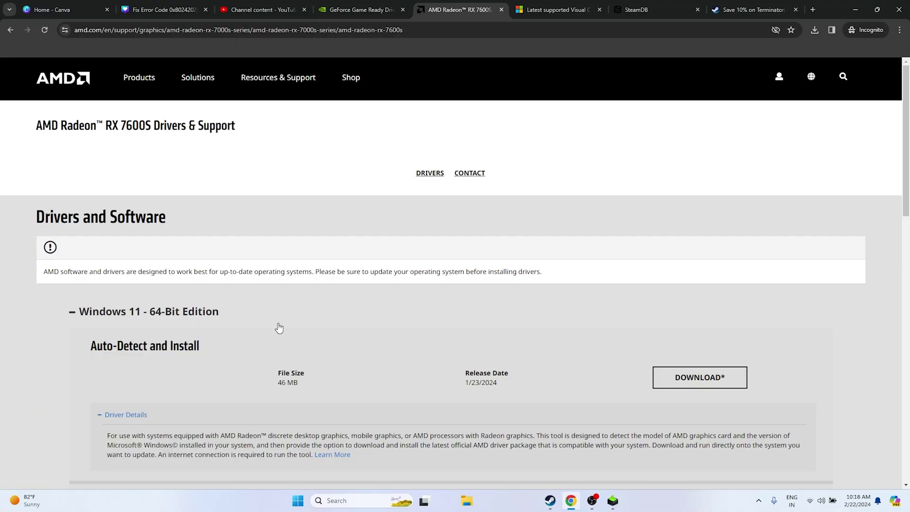
{"action": "scroll", "coordinate": [795, 319], "scroll_direction": "down", "scroll_amount": 1}
{"action": "left_click_drag", "start_coordinate": [283, 338], "coordinate": [294, 338]}
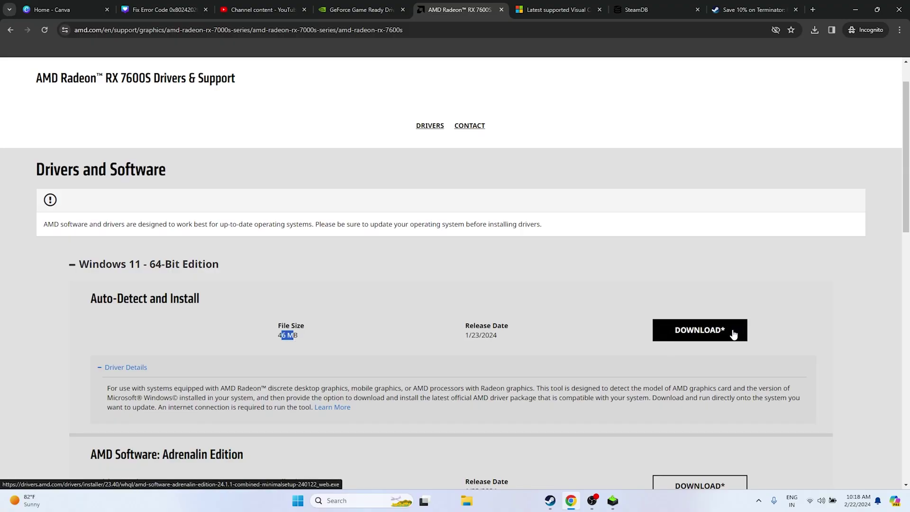
Step: Open the Microsoft Visual C++ Redistributable latest supported downloads page and examine the X64 and X86 download links
{"action": "left_click", "coordinate": [555, 9]}
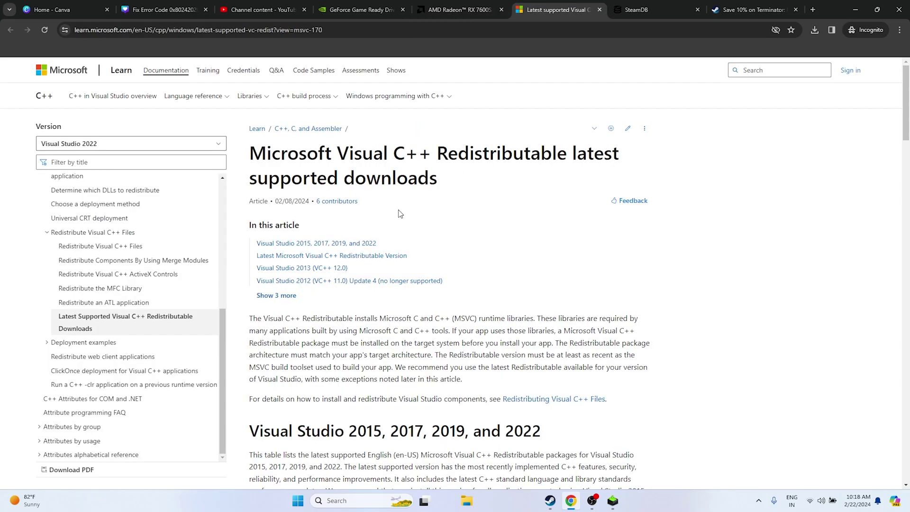
{"action": "left_click_drag", "start_coordinate": [447, 183], "coordinate": [247, 154]}
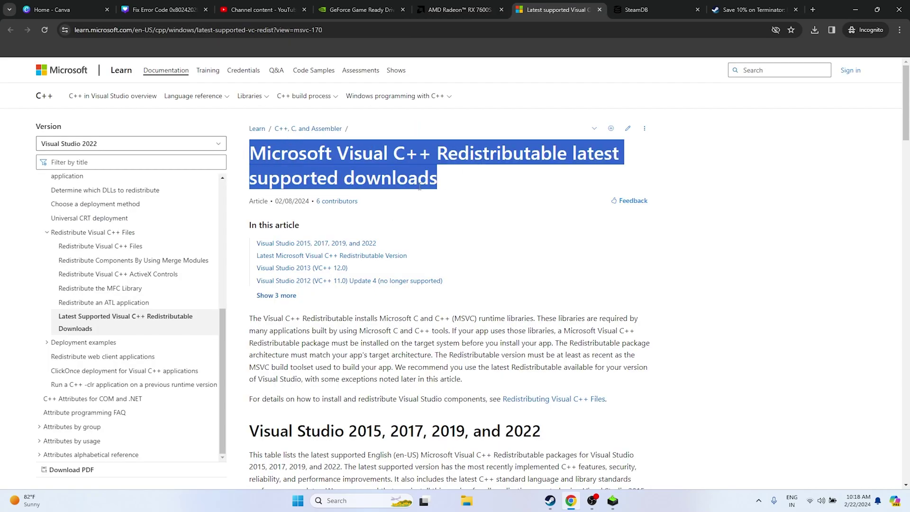
{"action": "left_click", "coordinate": [461, 188]}
{"action": "scroll", "coordinate": [462, 189], "scroll_direction": "down", "scroll_amount": 8}
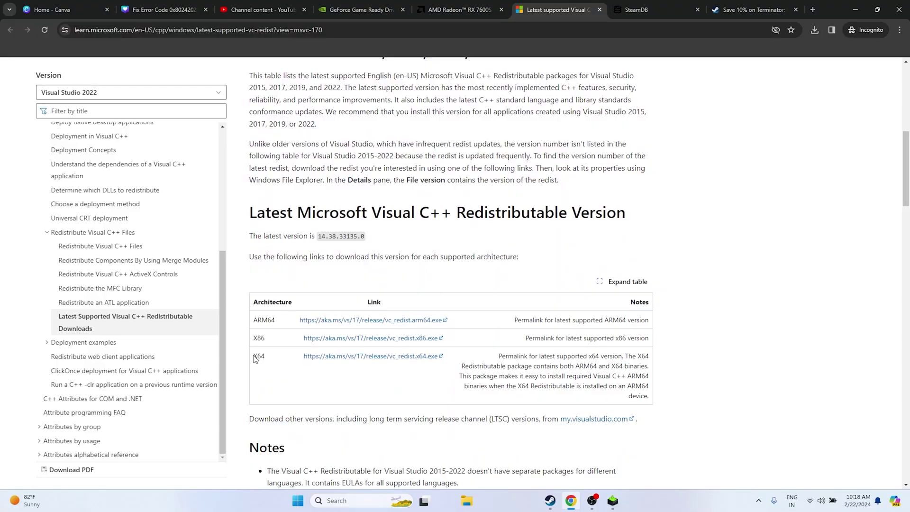
{"action": "left_click_drag", "start_coordinate": [259, 357], "coordinate": [266, 356]}
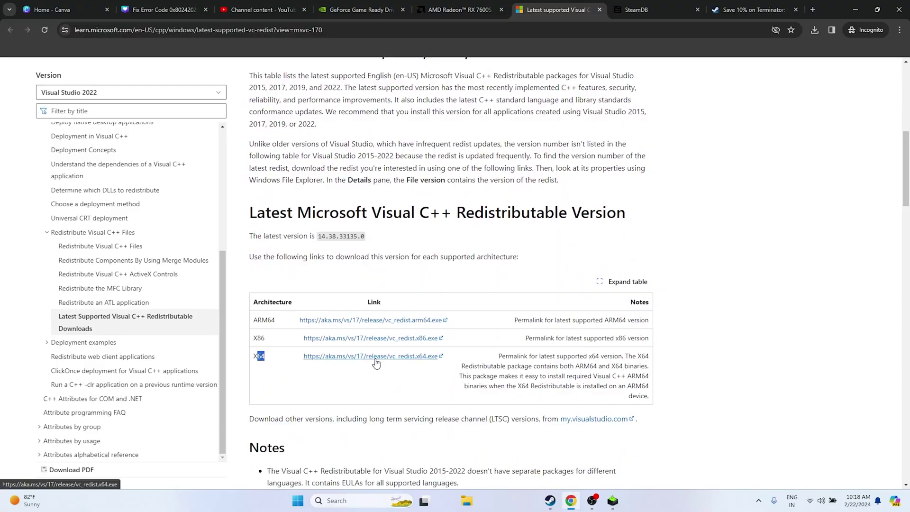
{"action": "left_click", "coordinate": [285, 381]}
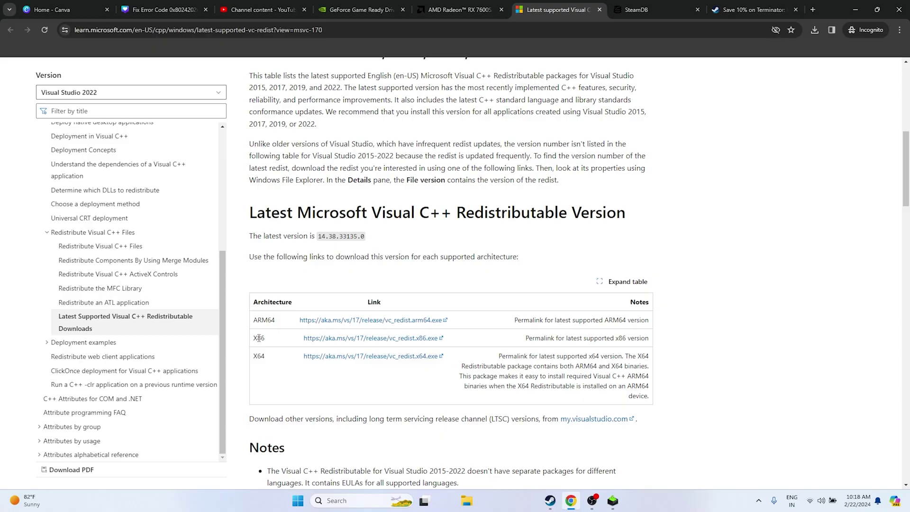
{"action": "left_click_drag", "start_coordinate": [259, 338], "coordinate": [266, 338]}
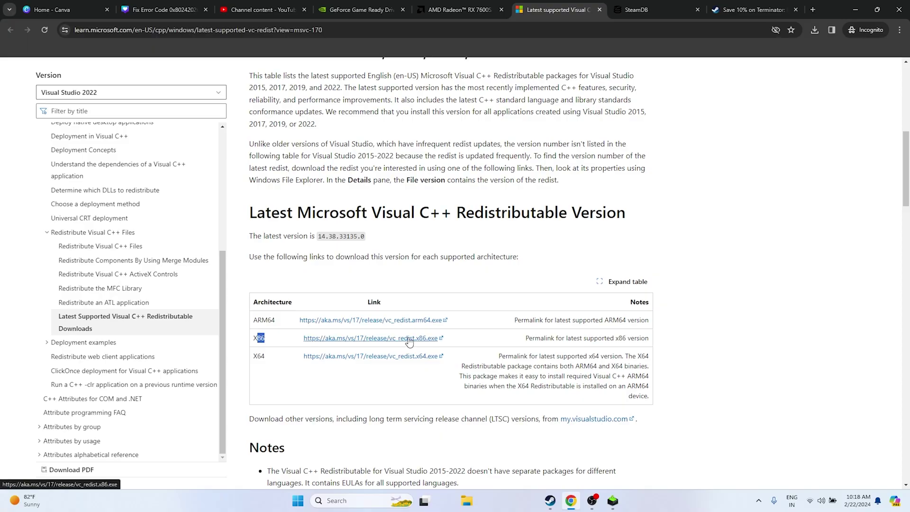
{"action": "left_click", "coordinate": [814, 344]}
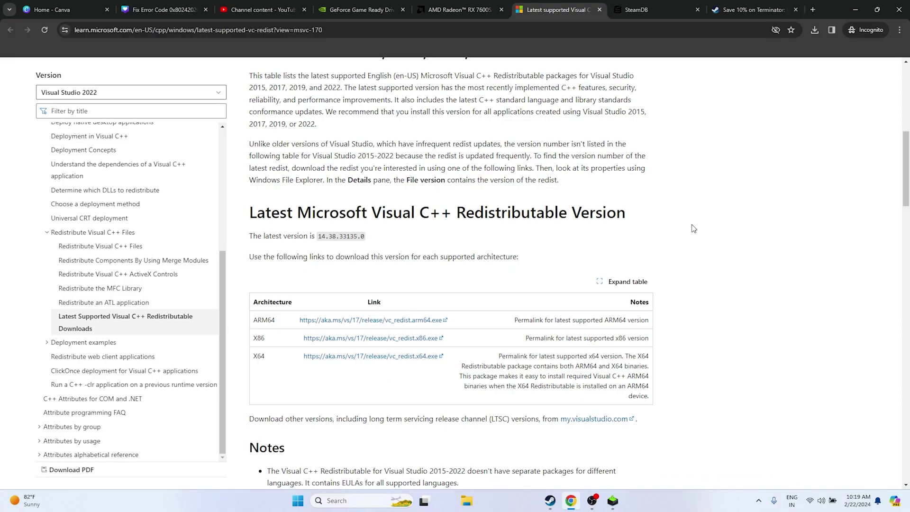
Step: Minimize Chrome, switch to Steam, verify the integrity of Nightingale's installed game files, and close its properties
{"action": "left_click", "coordinate": [856, 10]}
{"action": "left_click", "coordinate": [550, 501]}
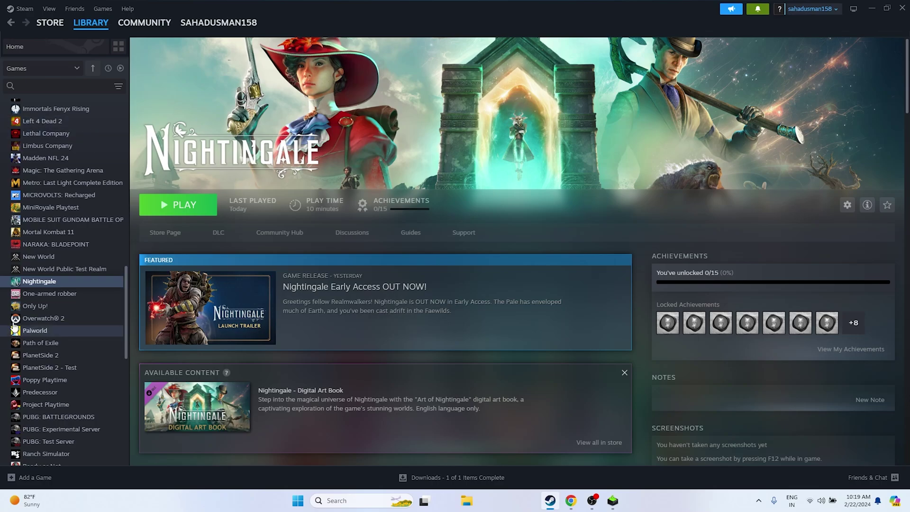
{"action": "right_click", "coordinate": [58, 283]}
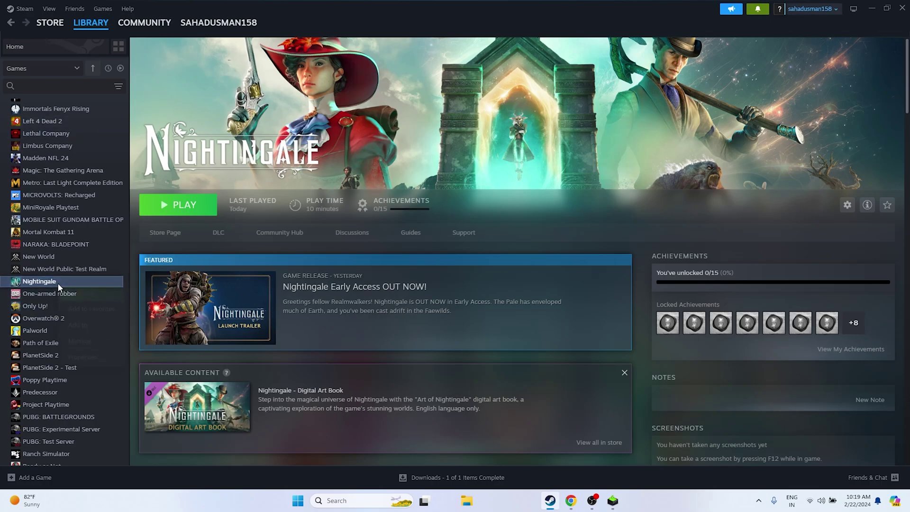
{"action": "left_click", "coordinate": [80, 357]}
{"action": "left_click", "coordinate": [333, 186]}
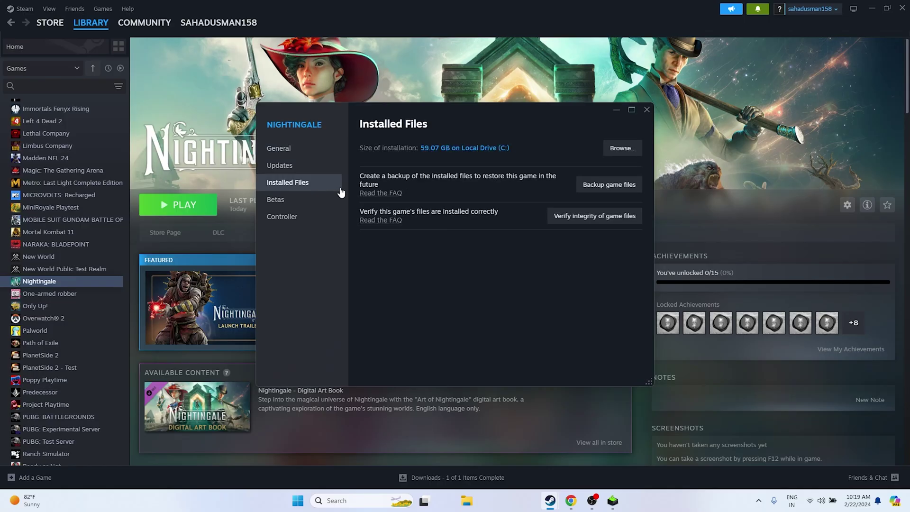
{"action": "left_click", "coordinate": [594, 217]}
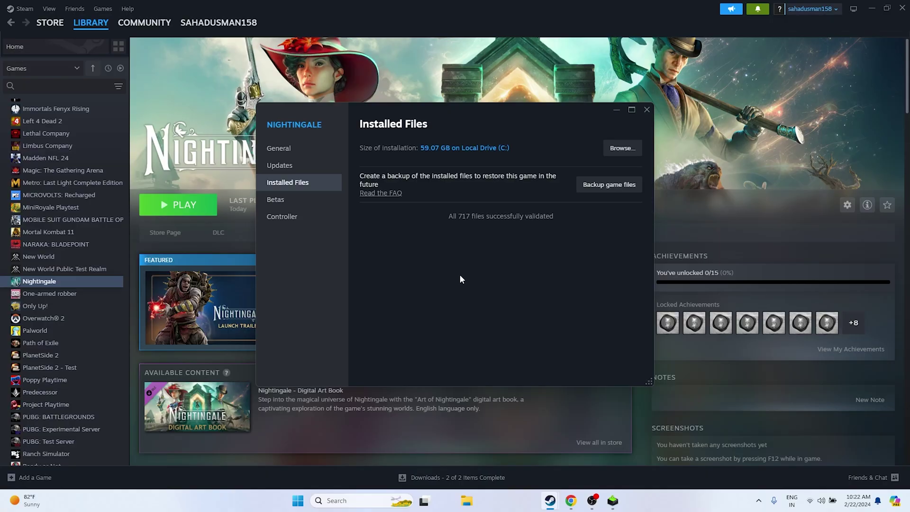
{"action": "left_click", "coordinate": [646, 110]}
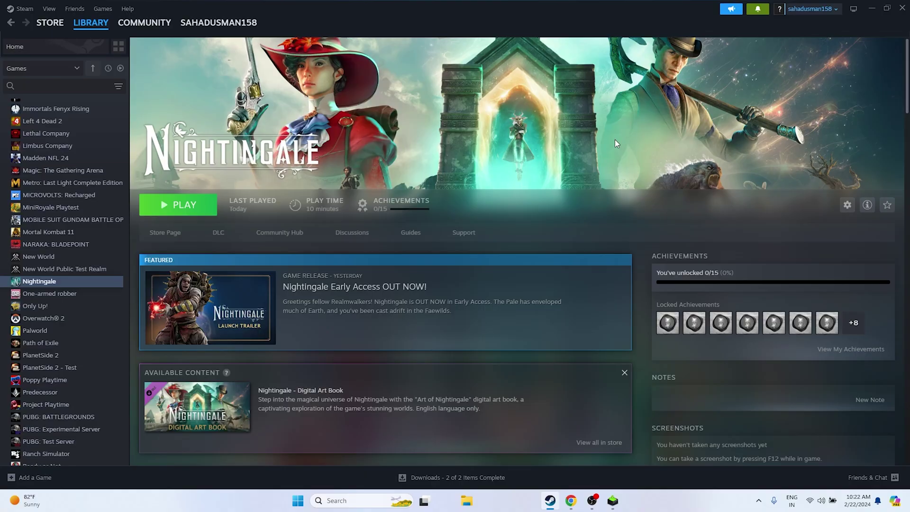
Step: Look at the Manage options for Nightingale in the Steam library, including Uninstall, and dismiss them without choosing any
{"action": "right_click", "coordinate": [38, 284]}
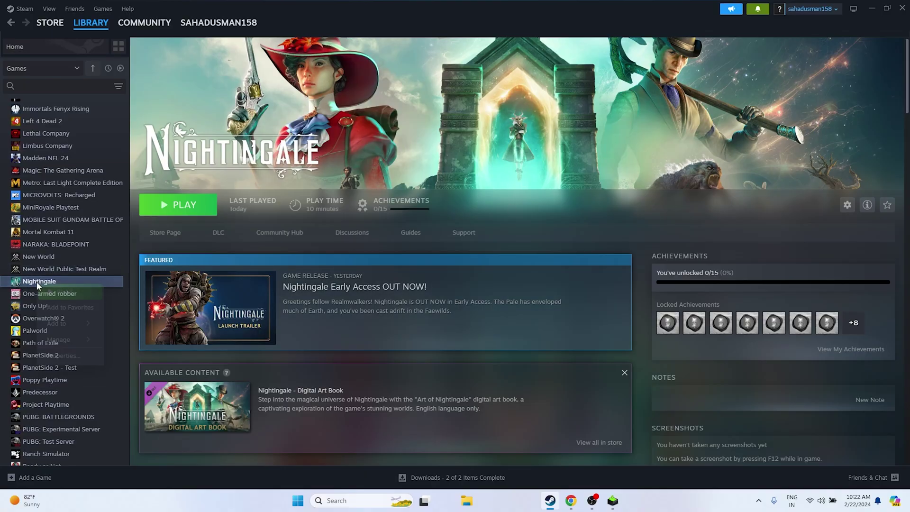
{"action": "mouse_move", "coordinate": [62, 340]}
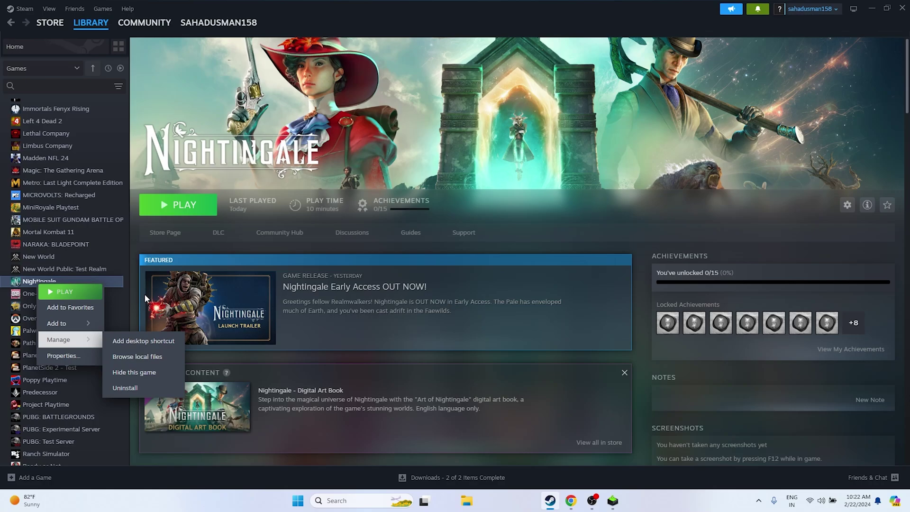
{"action": "left_click", "coordinate": [254, 186]}
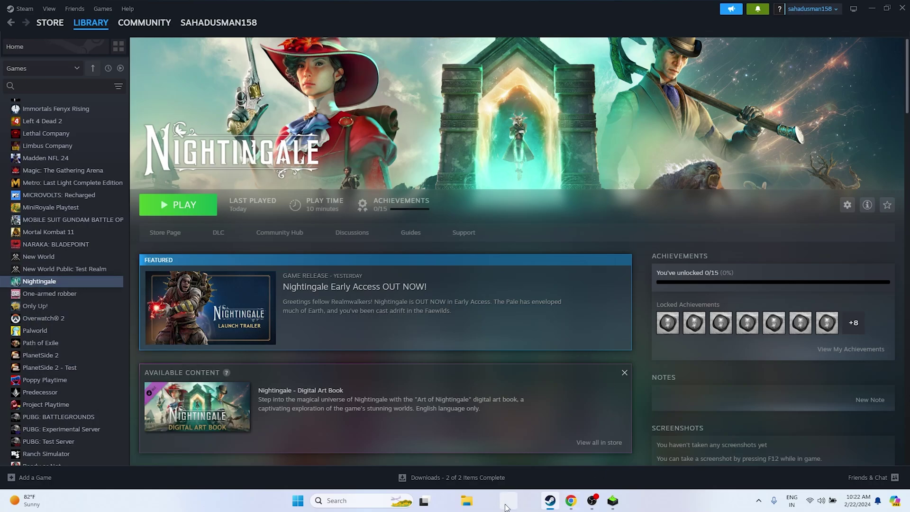
Step: Switch to File Explorer, check the available drives and their free space under This PC, and close the window
{"action": "left_click", "coordinate": [474, 506]}
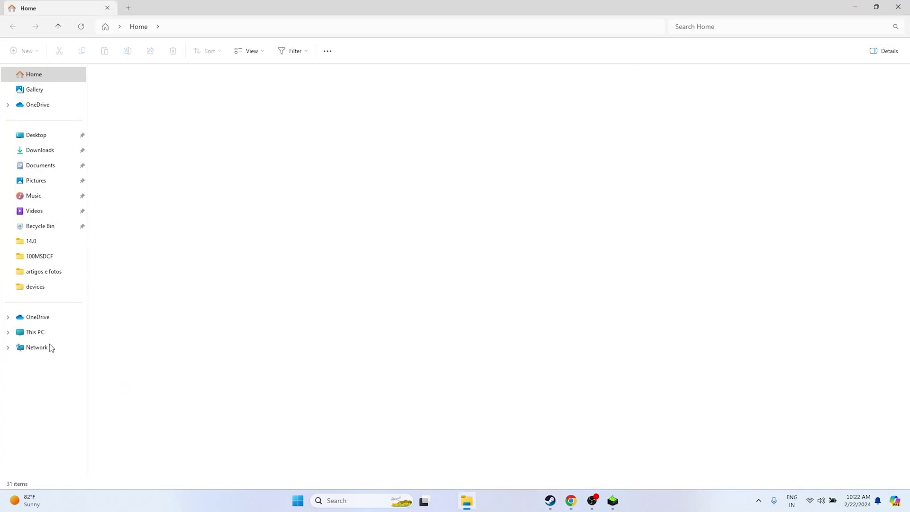
{"action": "left_click", "coordinate": [48, 337]}
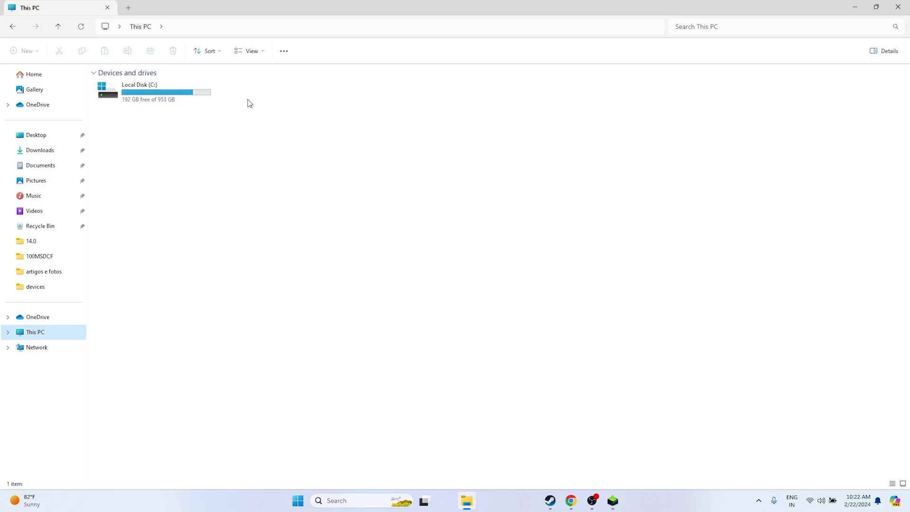
{"action": "left_click", "coordinate": [899, 7]}
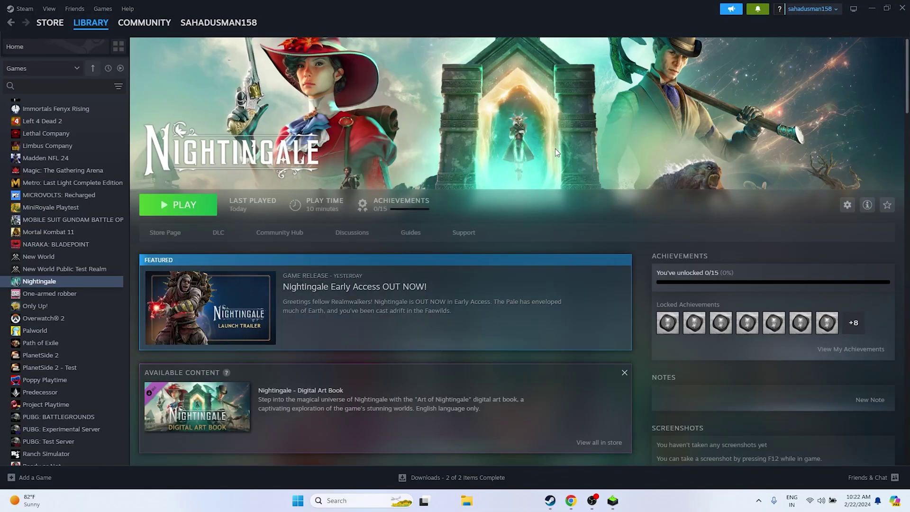